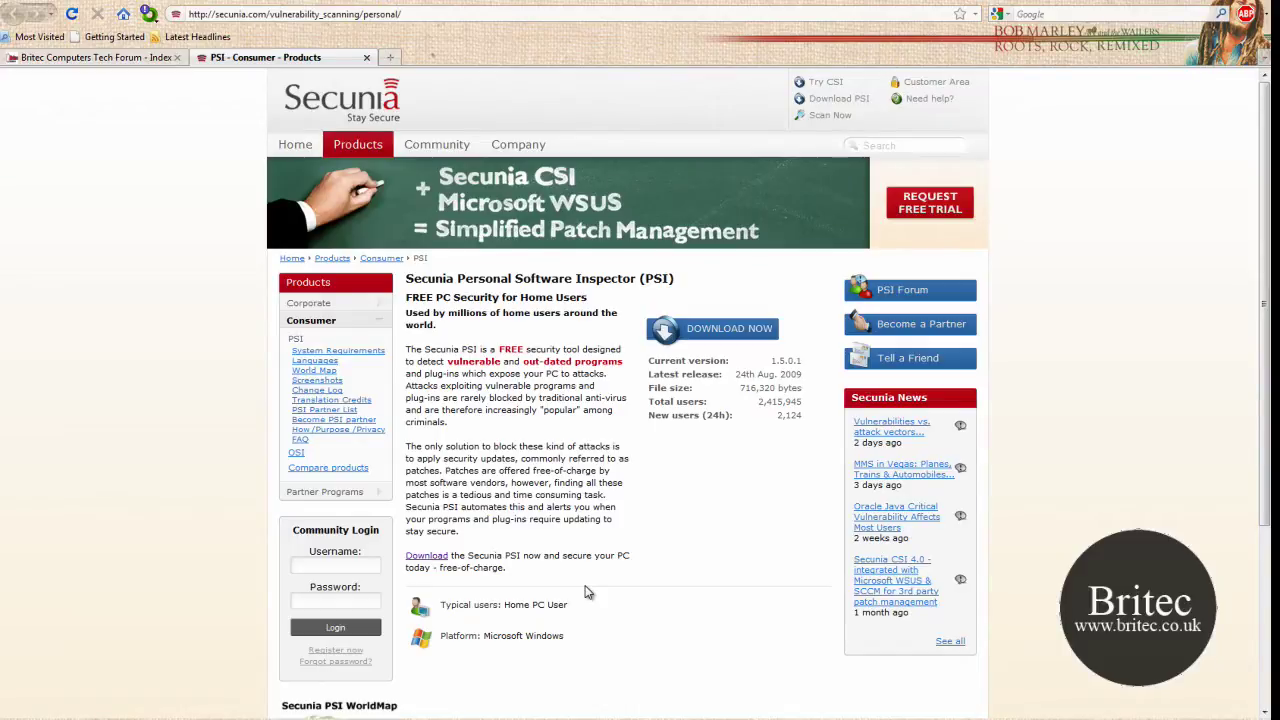
Start the PSISetup.exe download from the Secunia PSI product page and cancel the save request
click(337, 14)
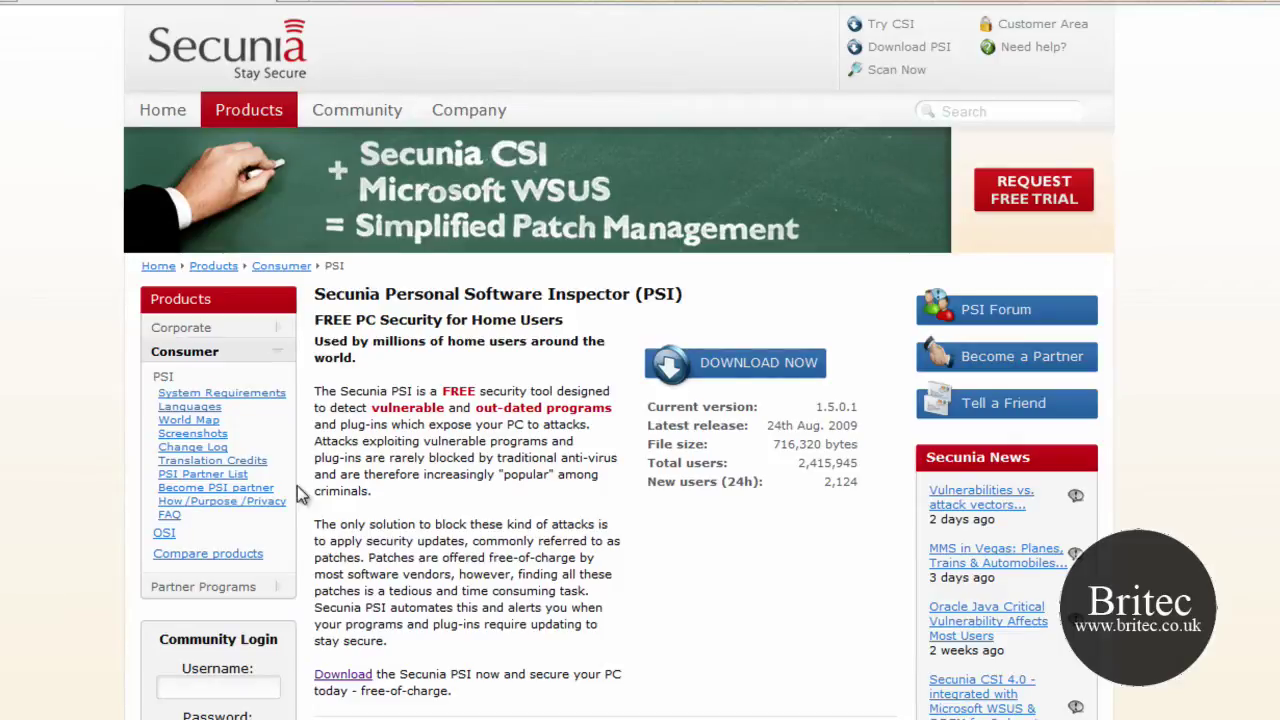
click(360, 680)
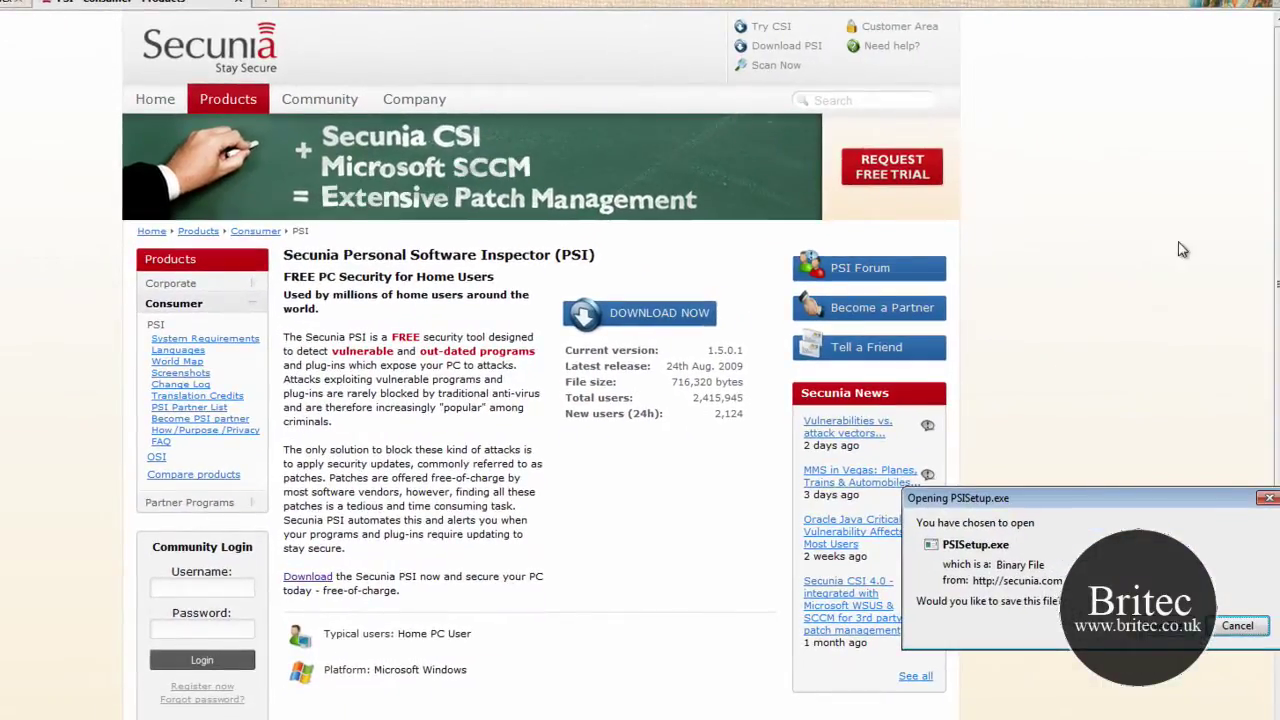
click(1245, 628)
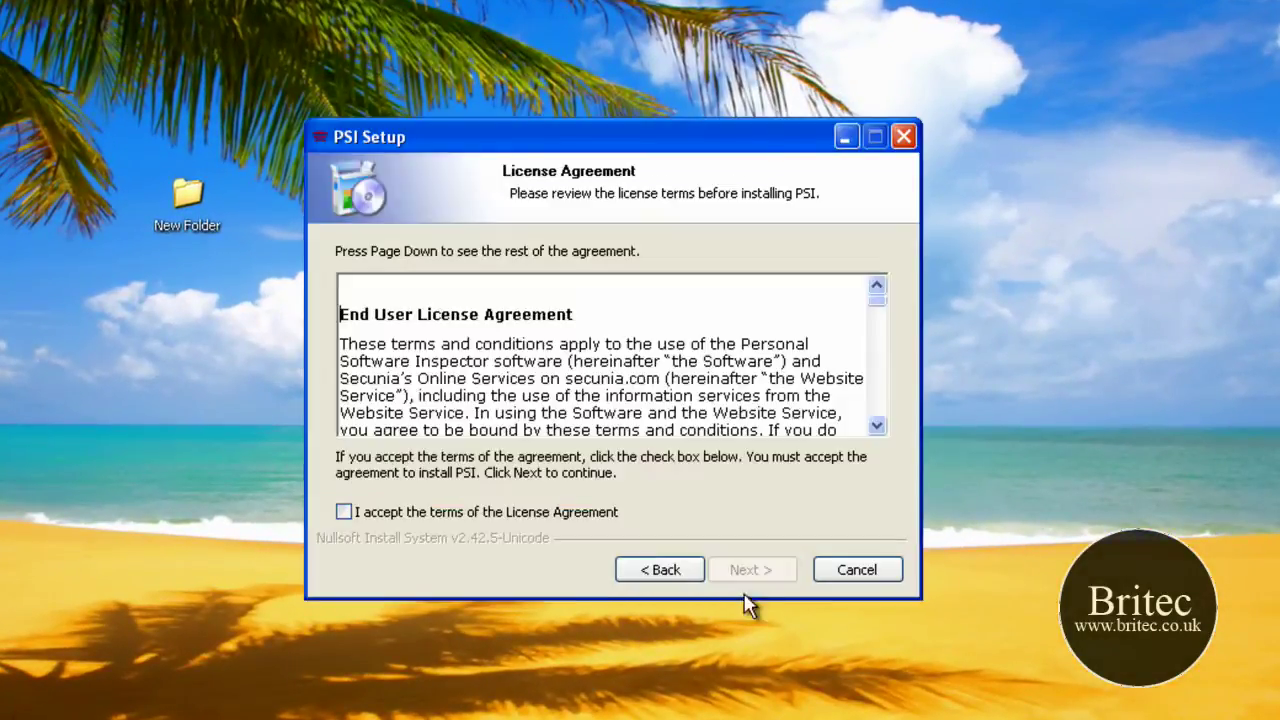
Accept the PSI licence, choose Personal Use, and install the program to C:\Program Files\Secunia\PSI
click(398, 515)
click(771, 577)
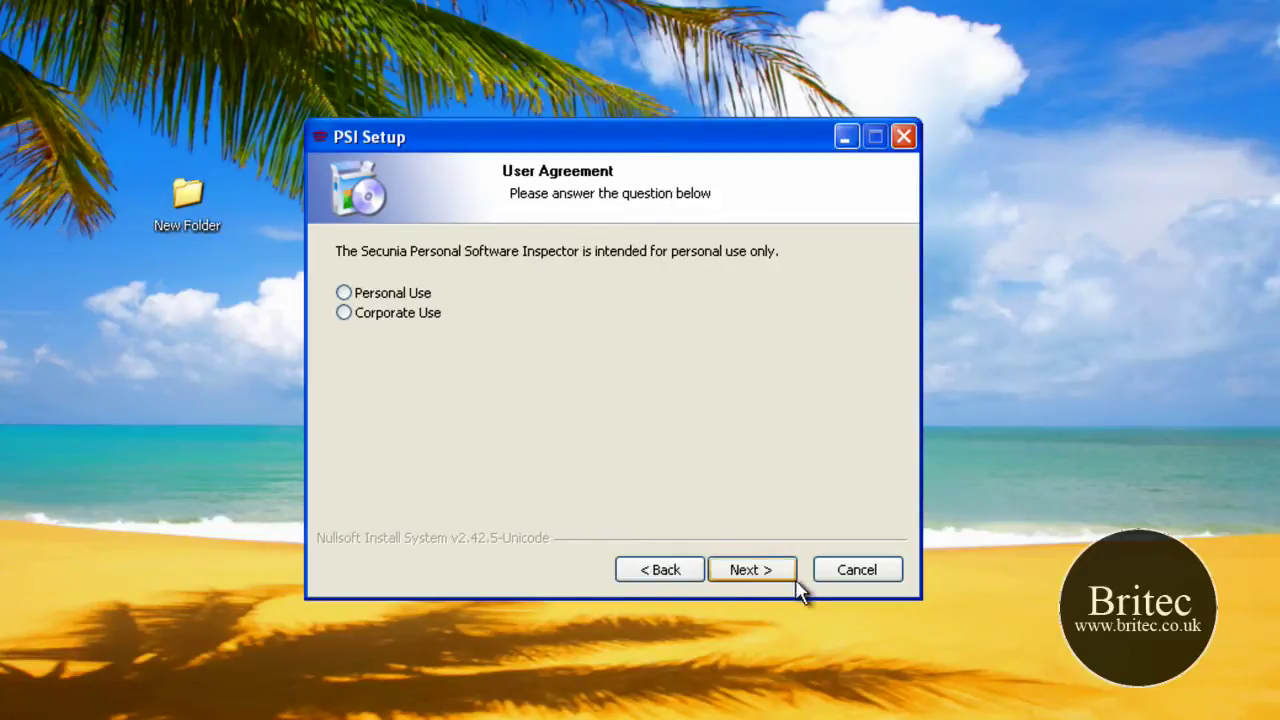
click(344, 293)
click(760, 584)
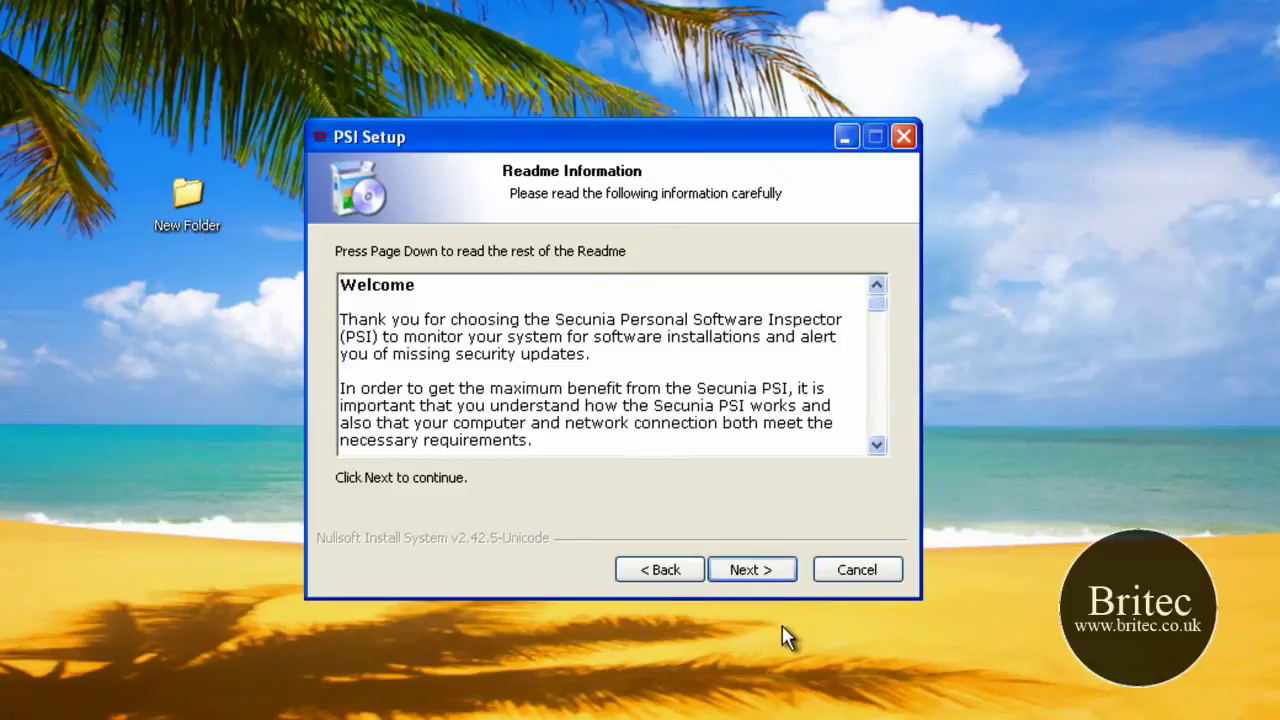
click(760, 574)
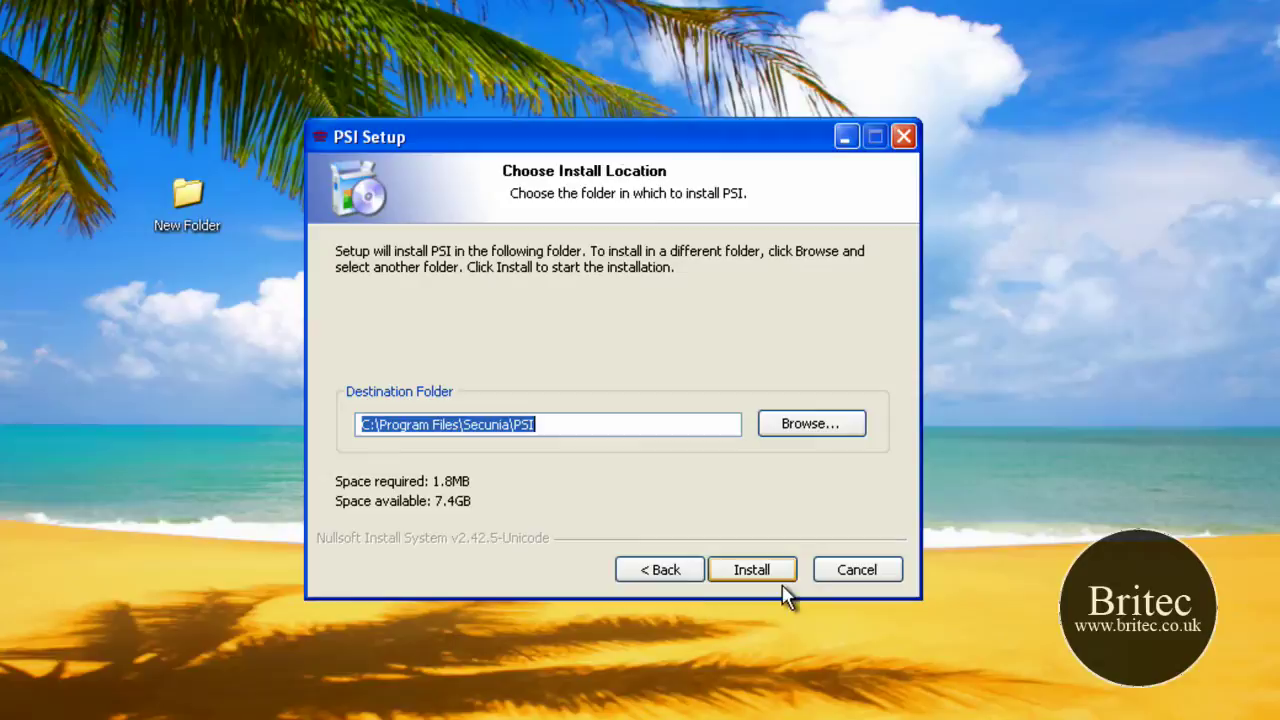
click(756, 573)
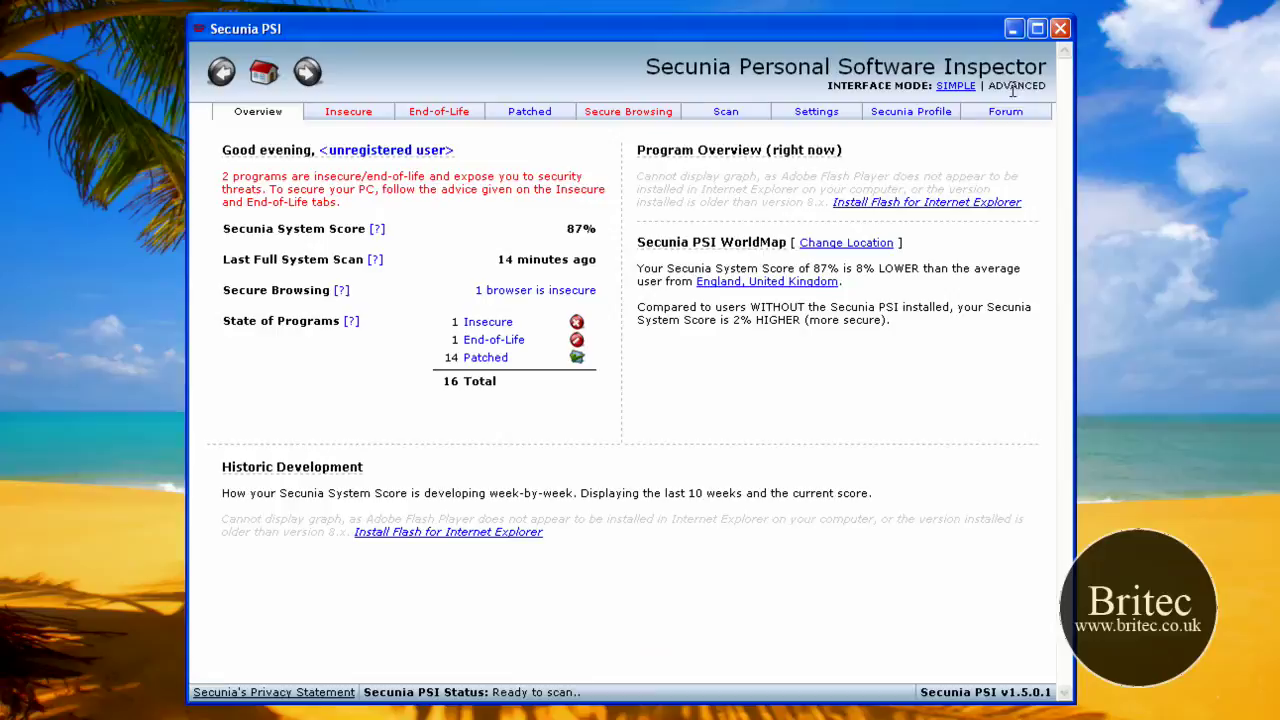
Switch Secunia PSI to the Simple interface mode, run a scan of the PC, and dismiss the scan summary
click(954, 87)
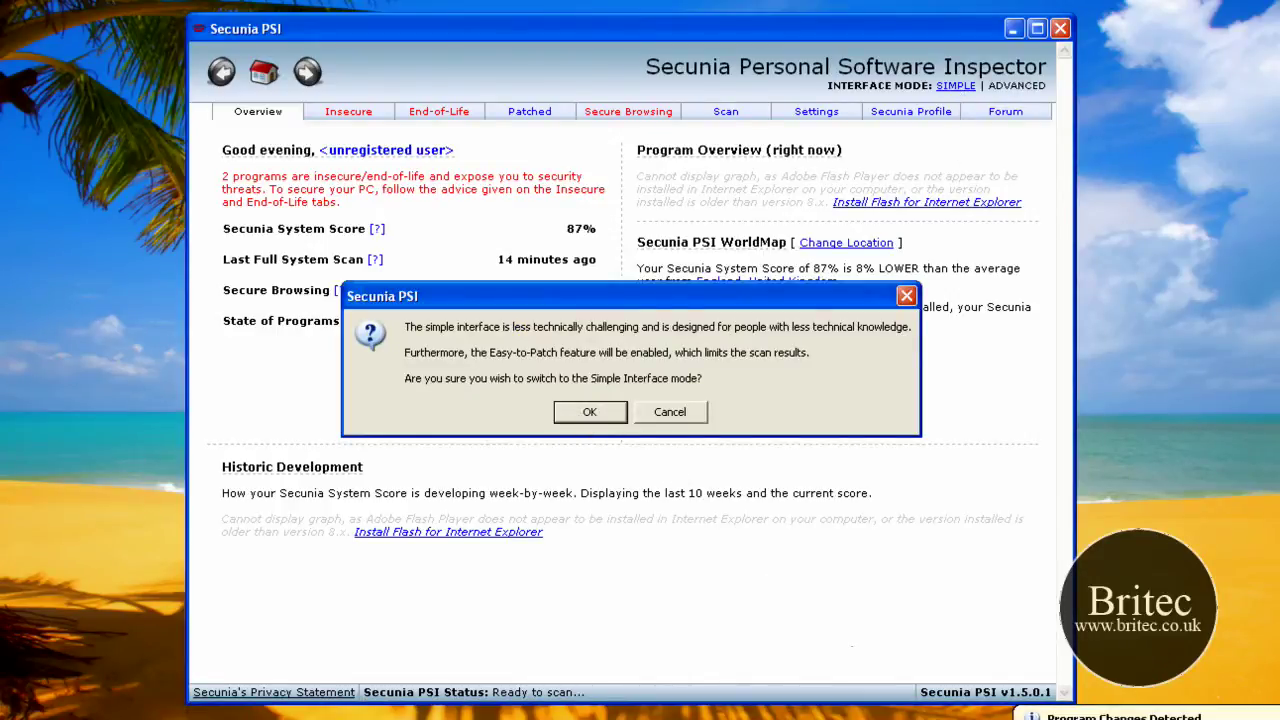
key(Return)
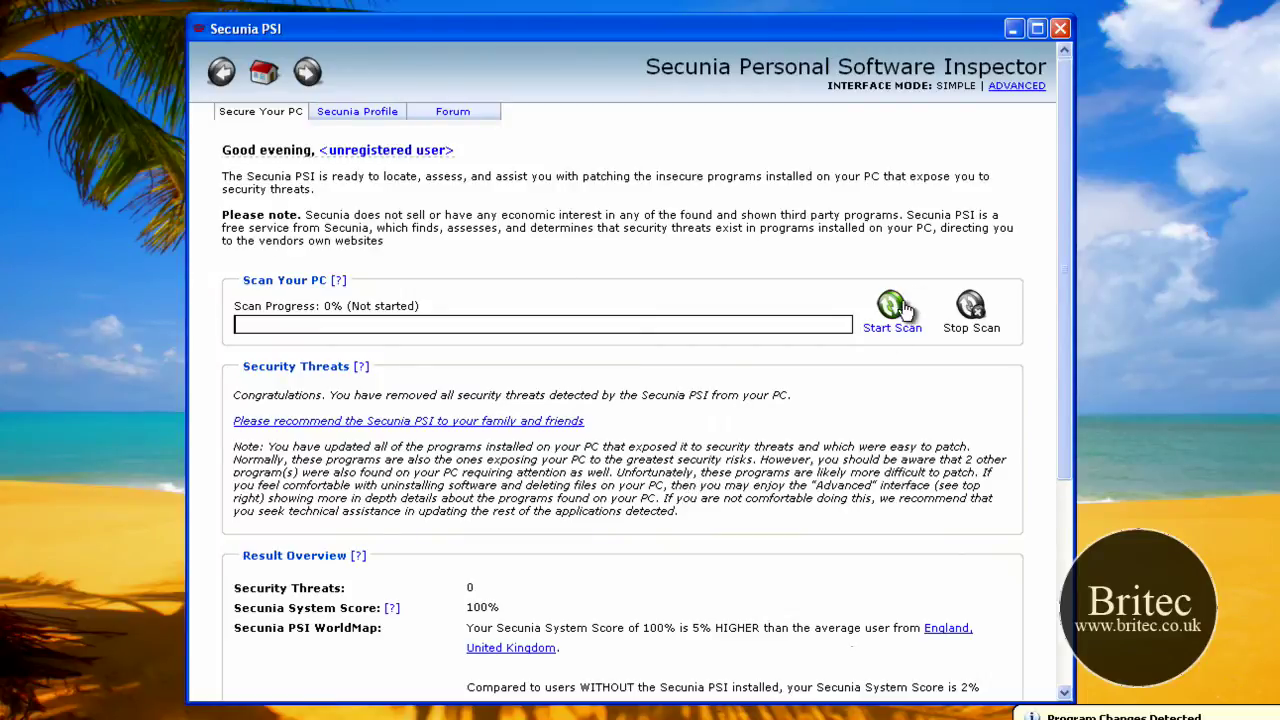
click(888, 325)
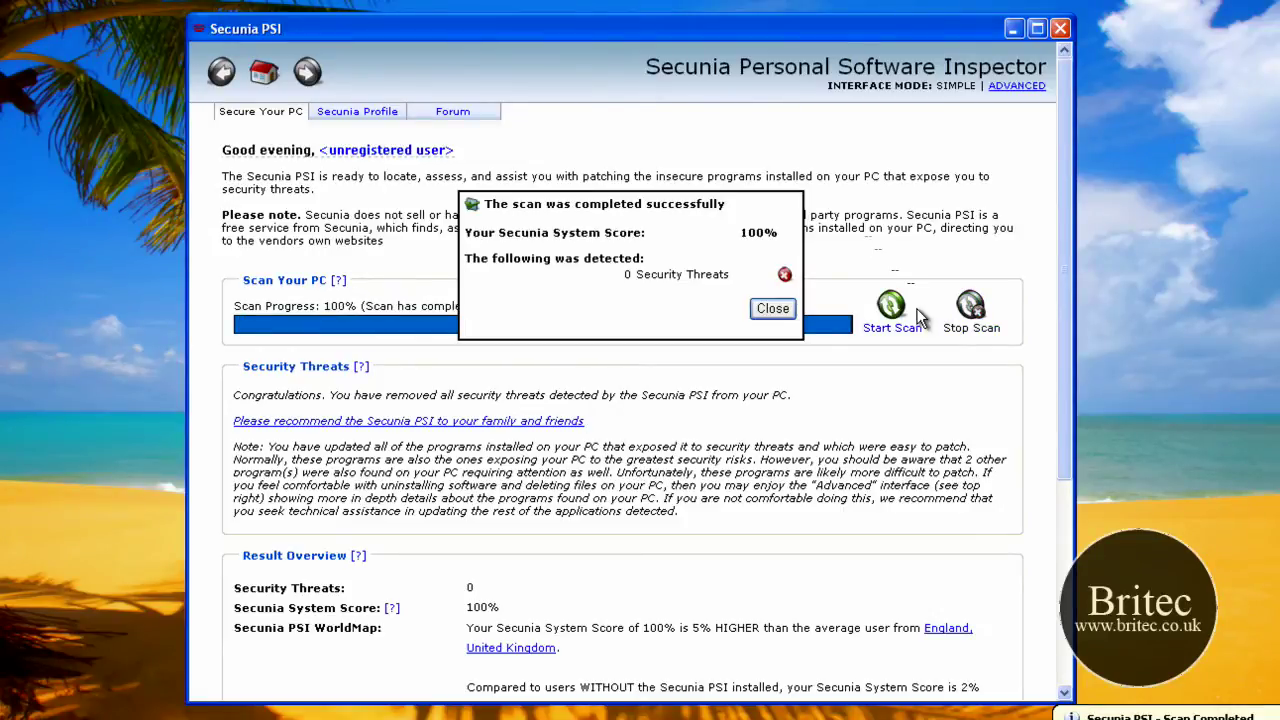
click(773, 310)
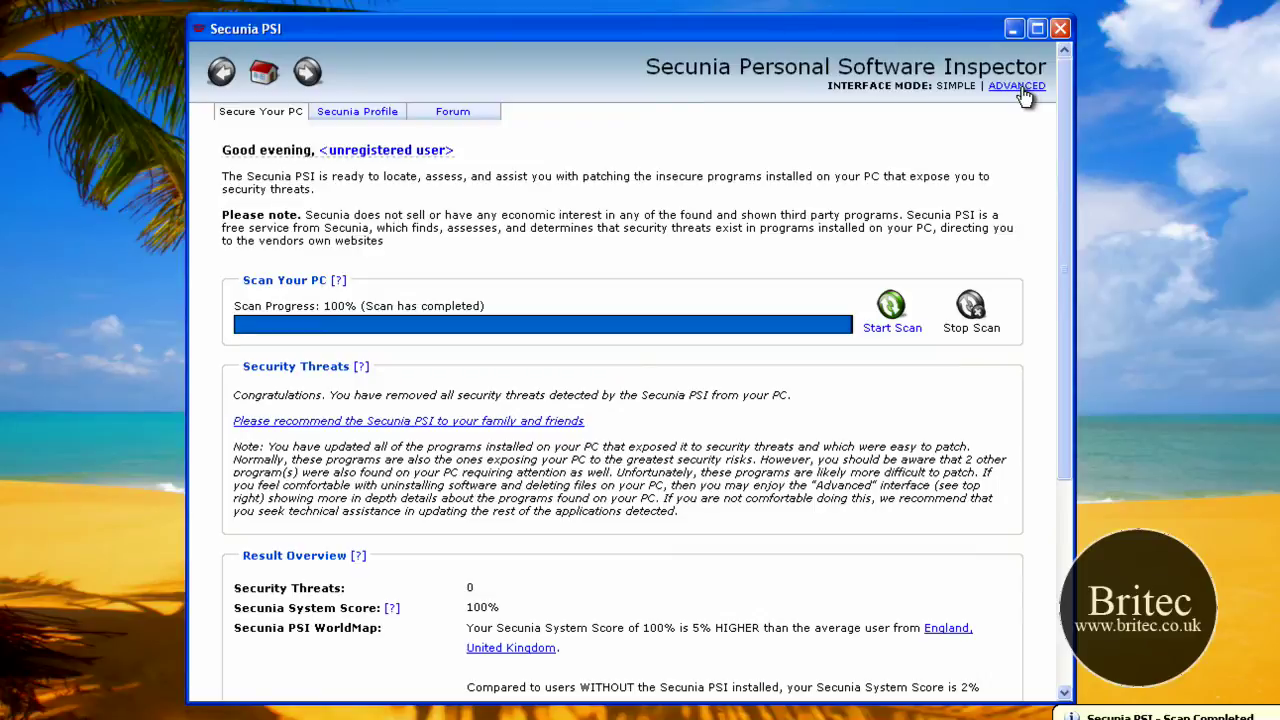
Switch back to the Advanced interface mode and expand the Microsoft Data Access Components (MDAC) 2.x entry among the insecure programs
click(1017, 86)
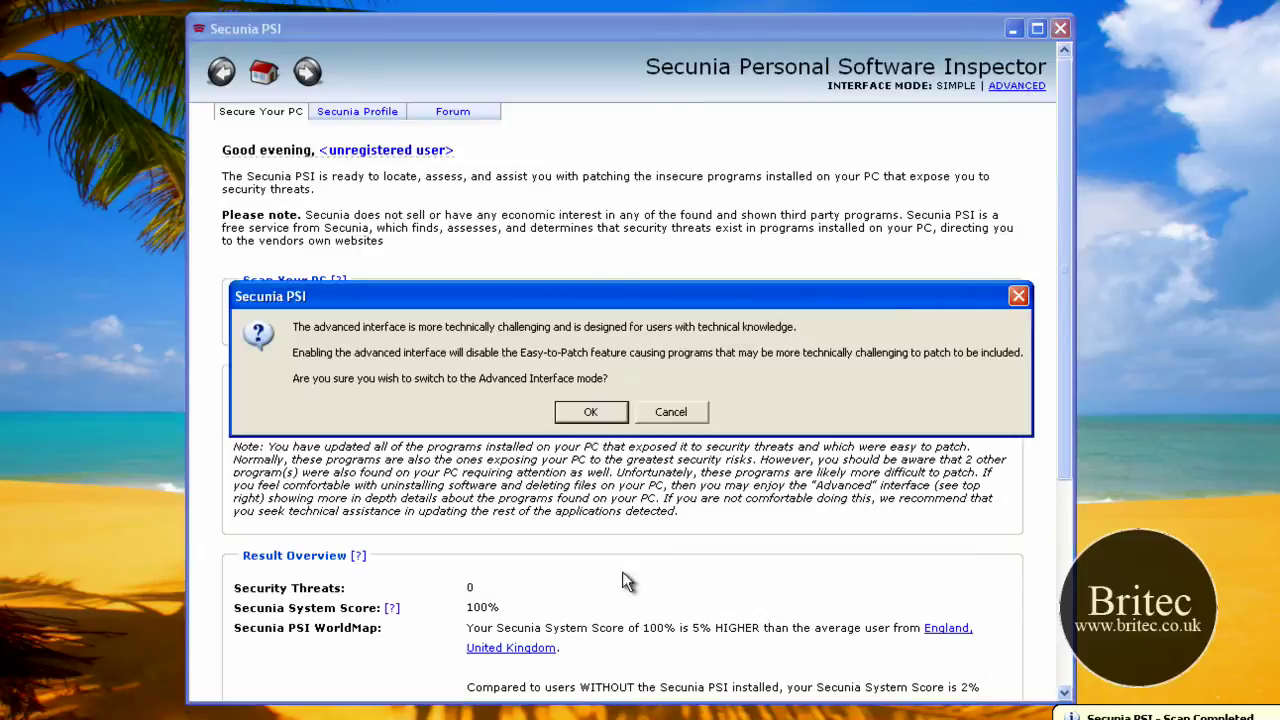
click(600, 413)
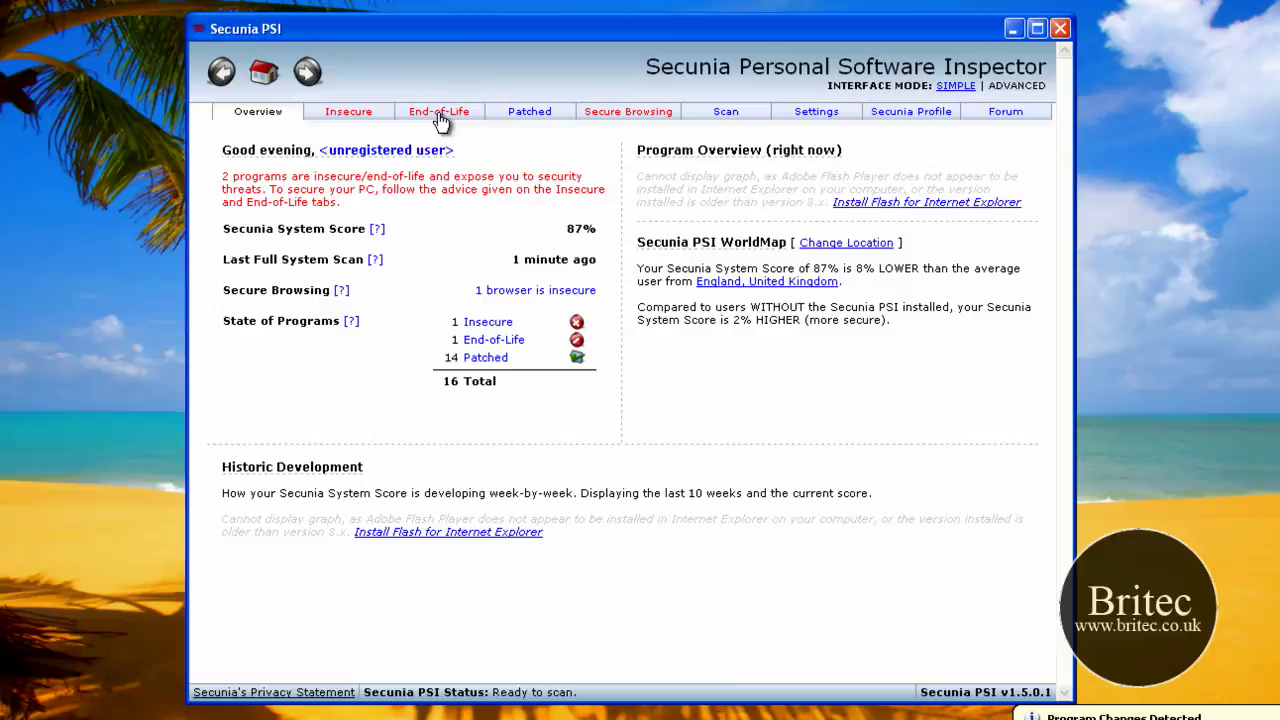
click(350, 118)
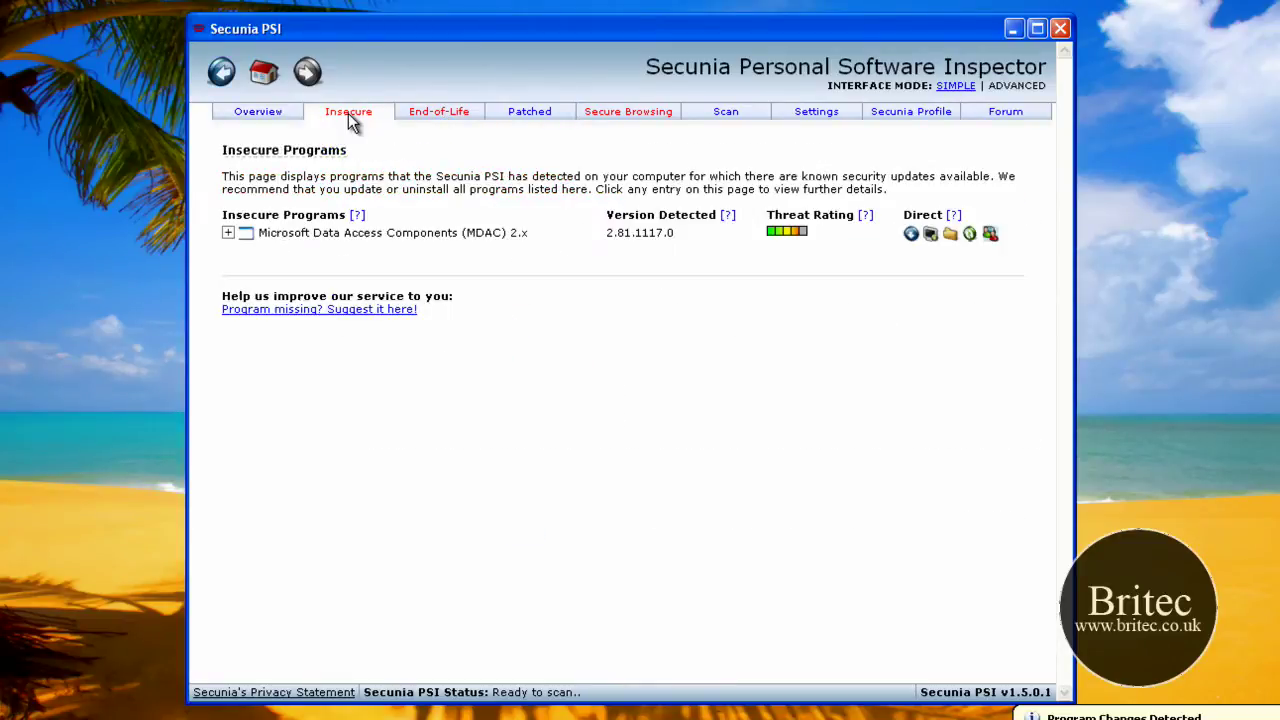
click(228, 233)
Read through the MDAC 2.x details, covering its installation path, known issues and fix instructions
scroll(375, 262, up, 3)
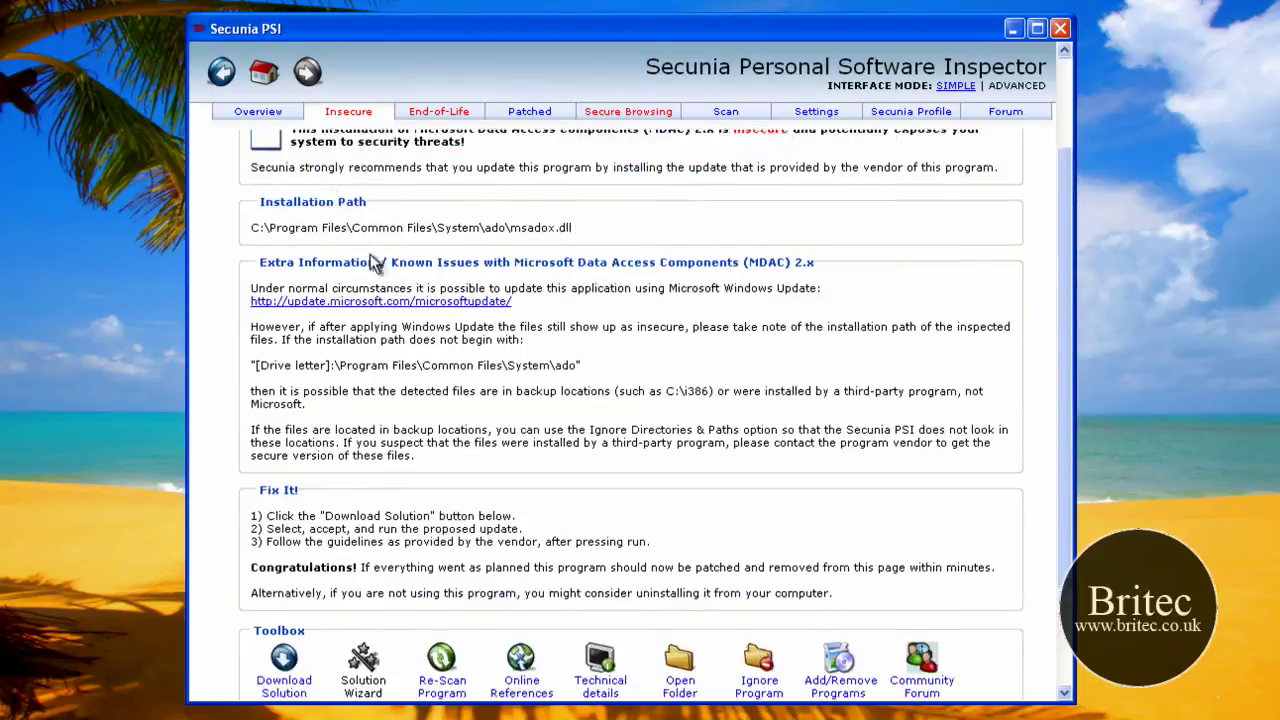
scroll(375, 262, up, 3)
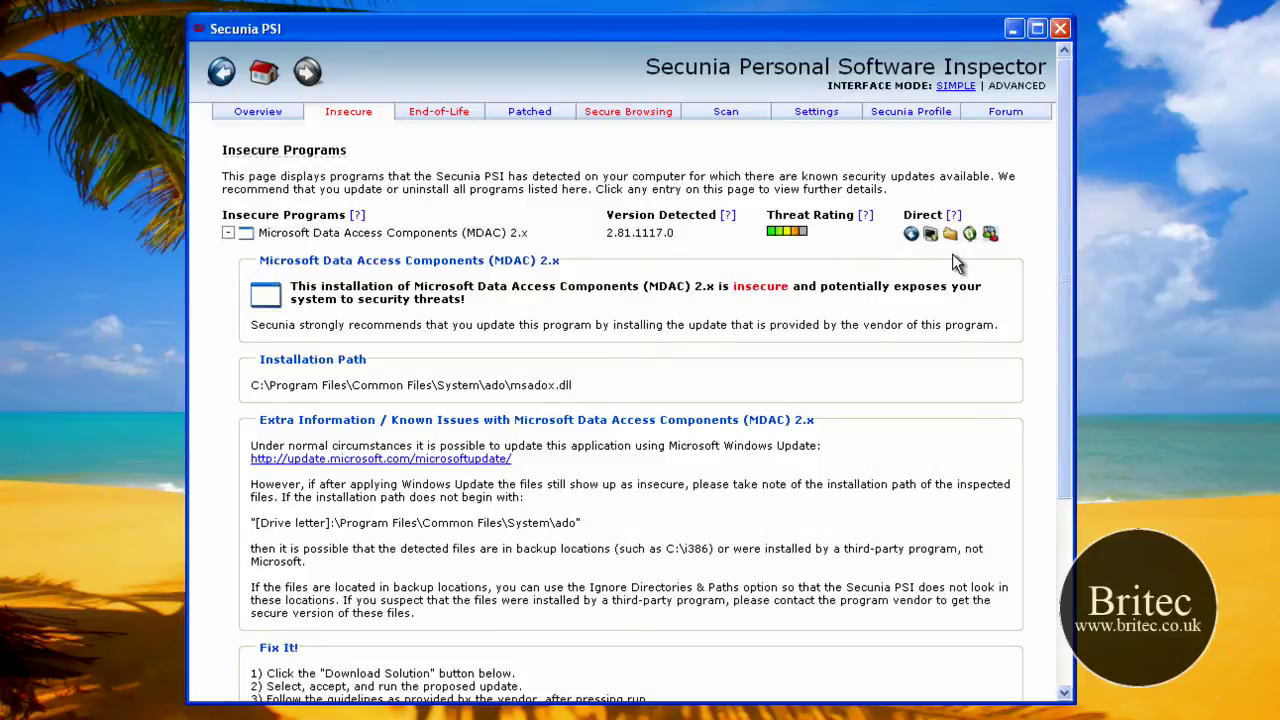
drag(577, 385, 526, 386)
click(594, 392)
scroll(740, 515, down, 3)
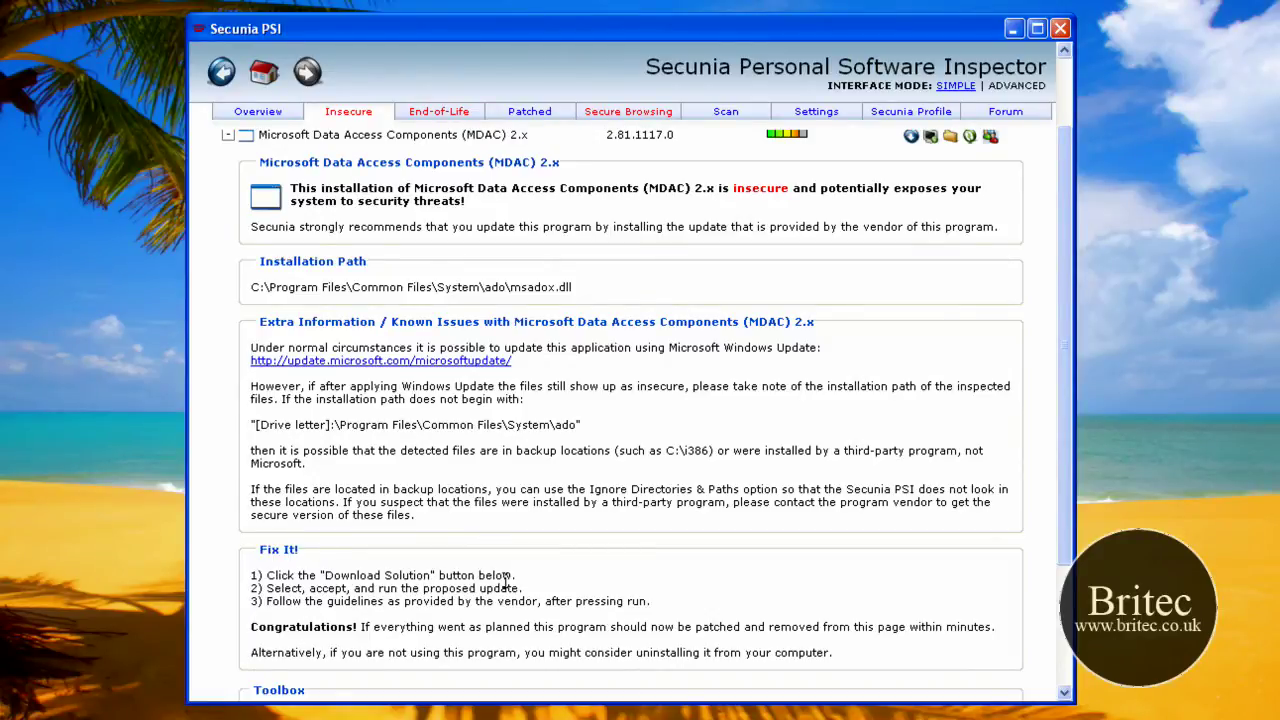
scroll(460, 578, down, 3)
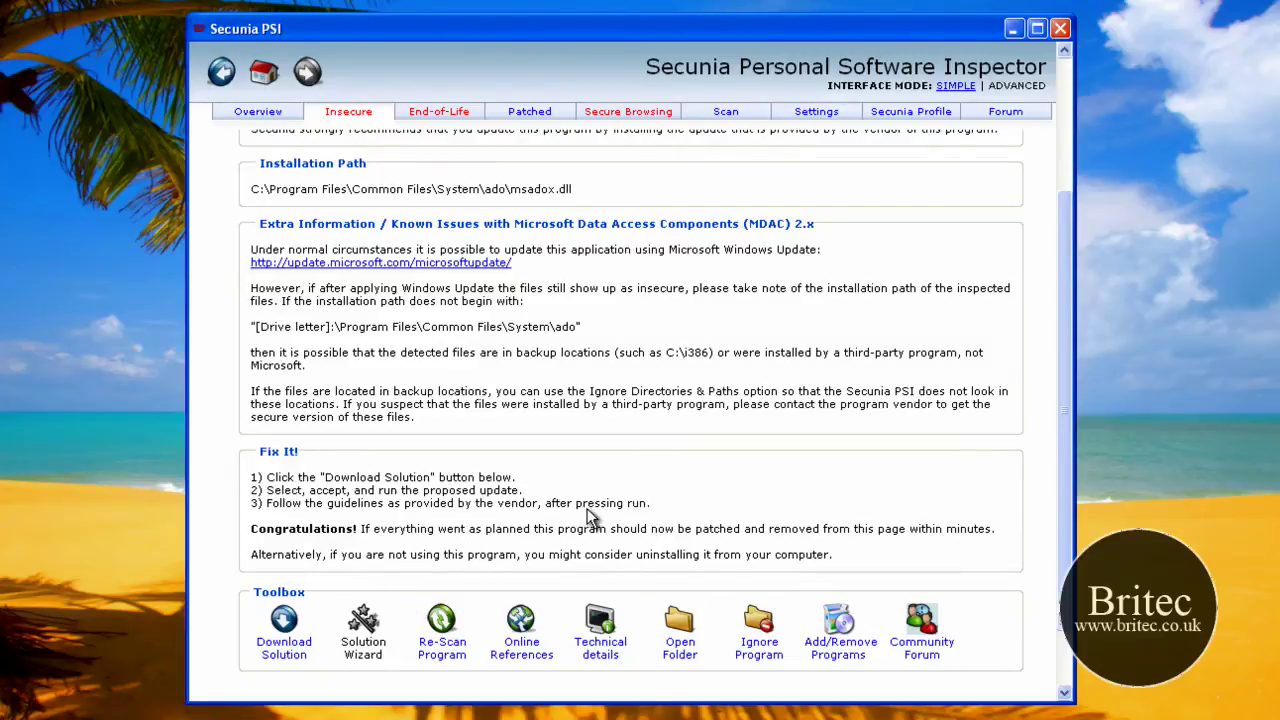
Open the download solution for MDAC 2.x, look over the Microsoft Update page, and close the browser window
click(284, 624)
click(582, 400)
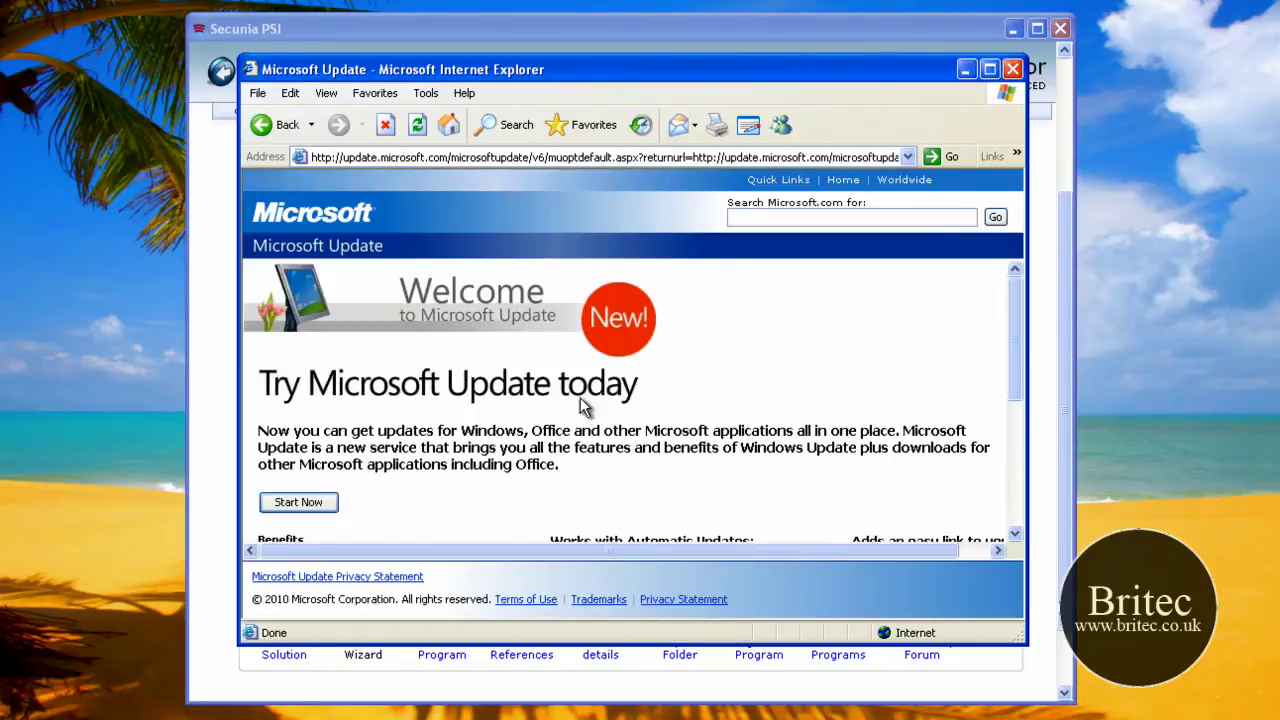
scroll(585, 405, down, 3)
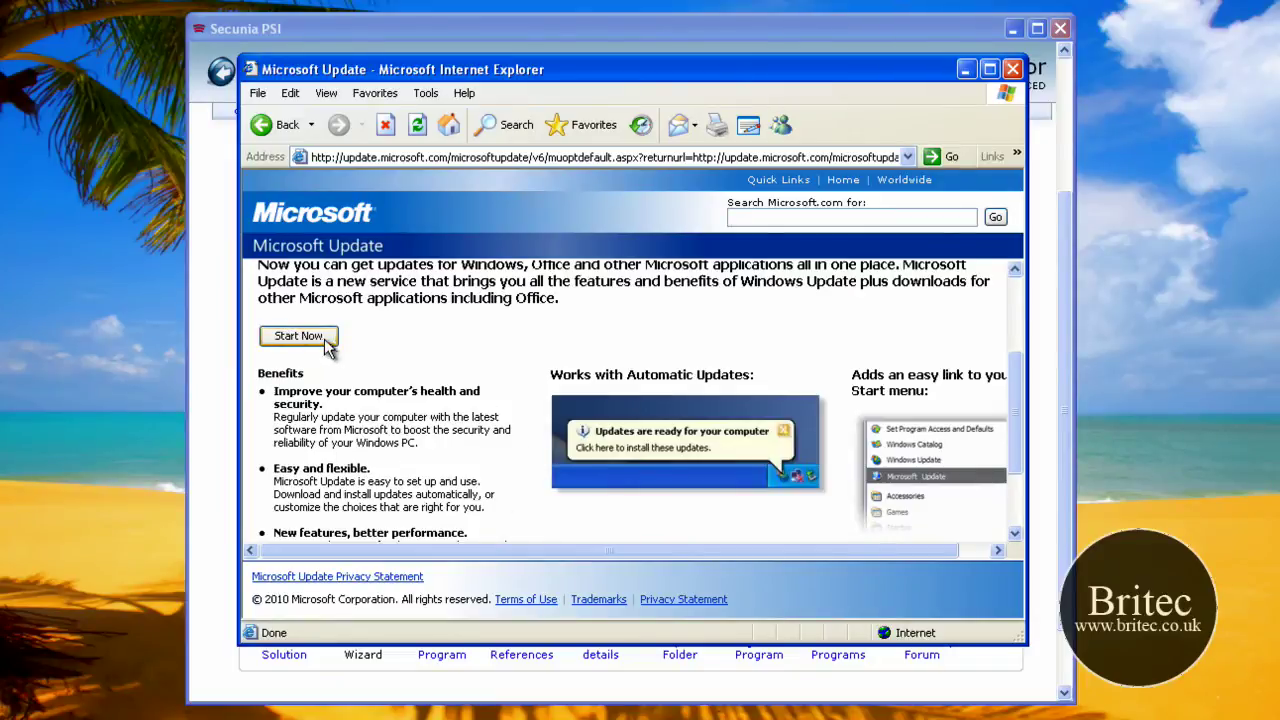
click(1012, 69)
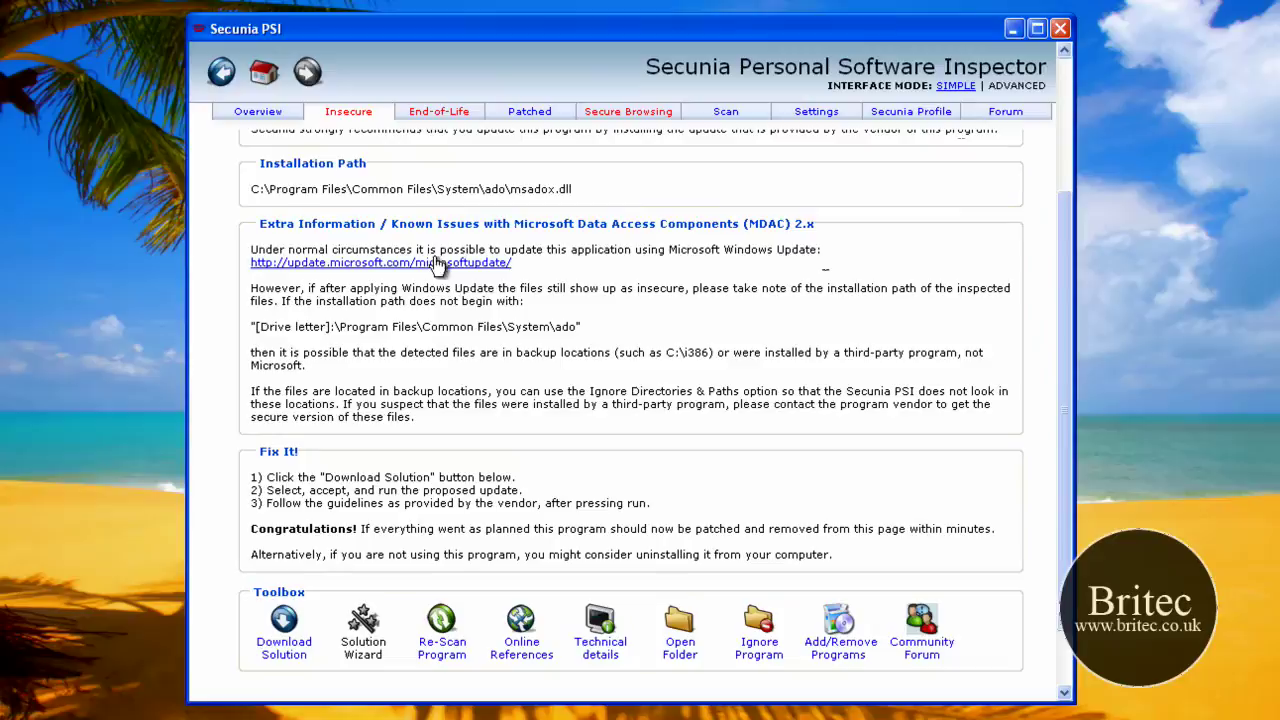
Review the end-of-life entry for Macromedia Flash Player 6.x, including its threat rating and installation path
click(438, 113)
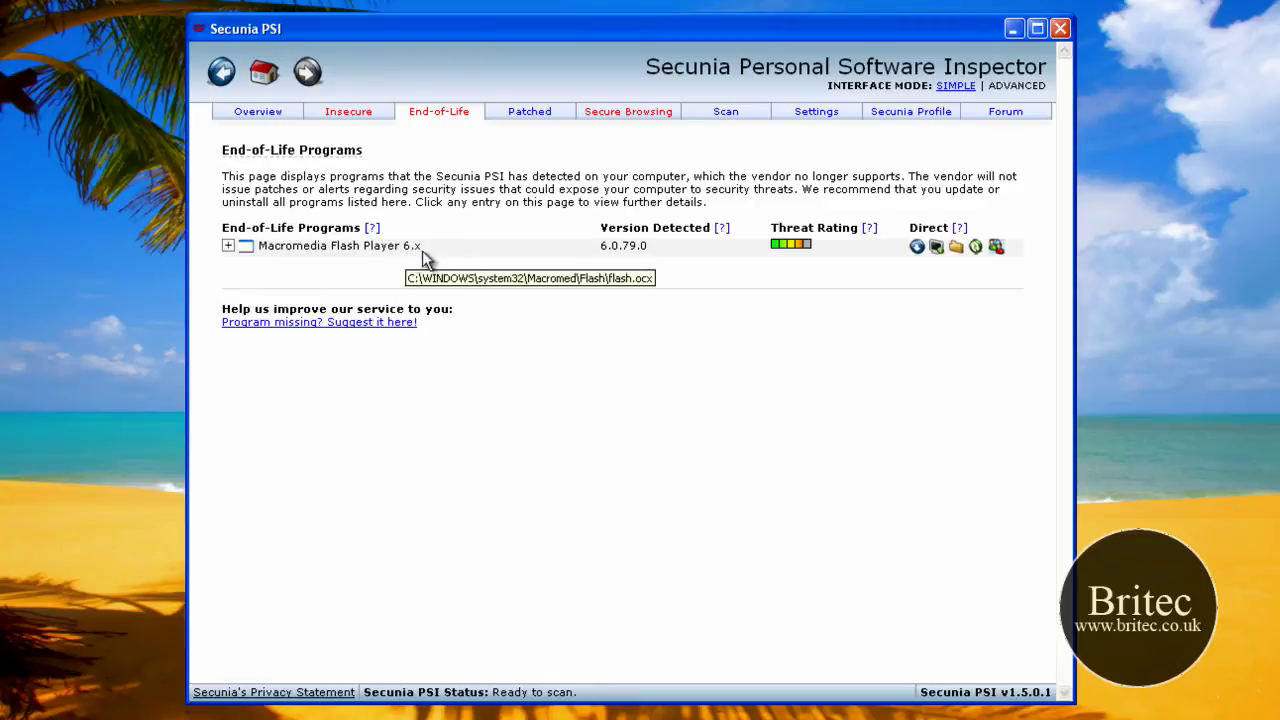
mouse_move(806, 254)
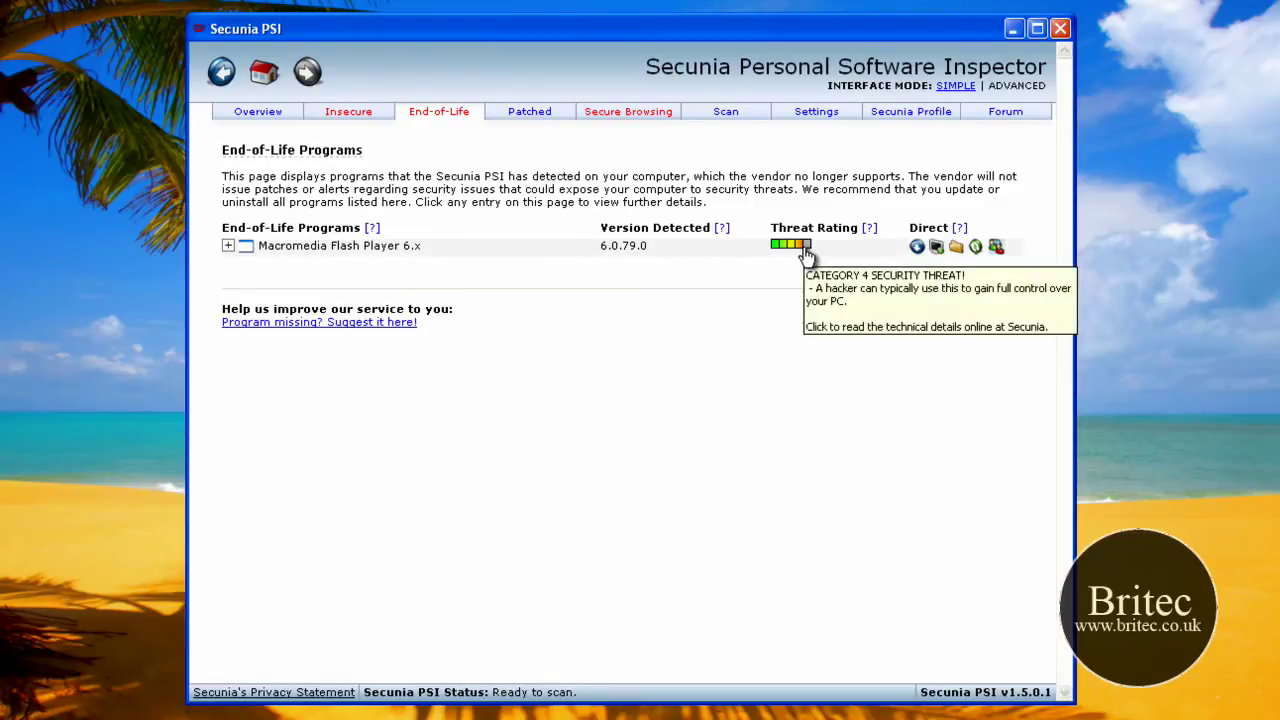
click(229, 247)
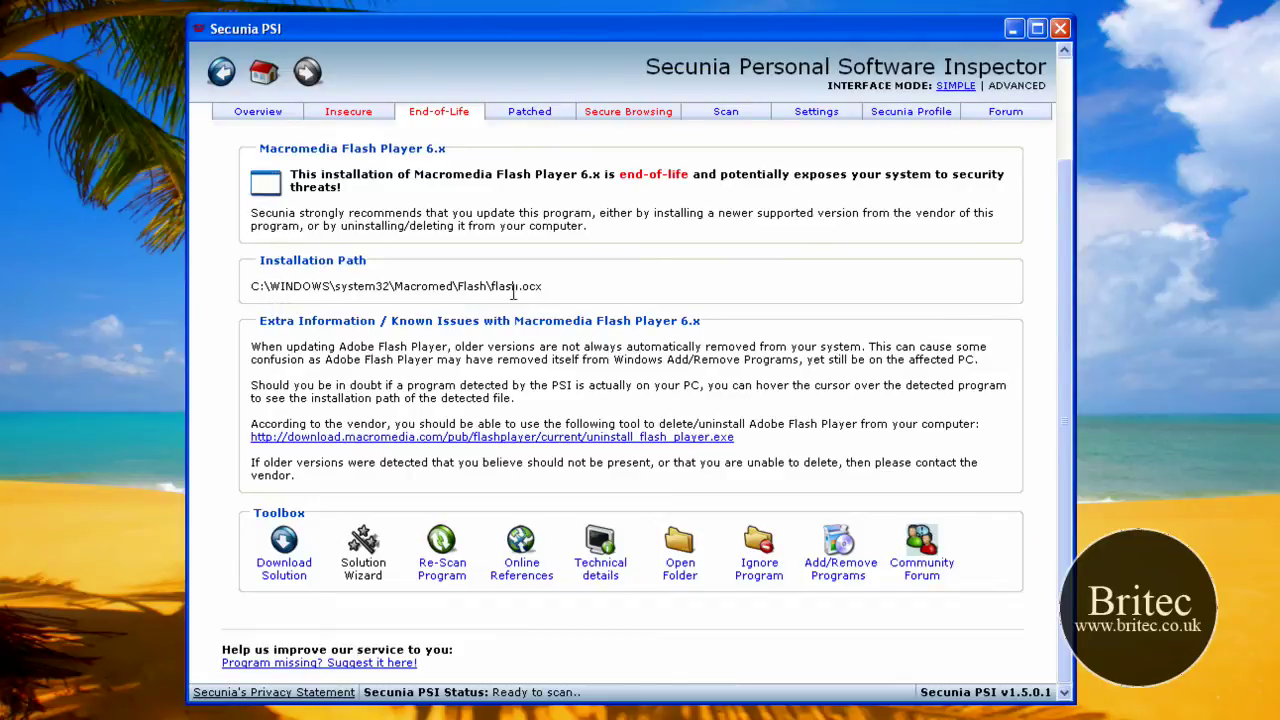
drag(543, 287, 262, 287)
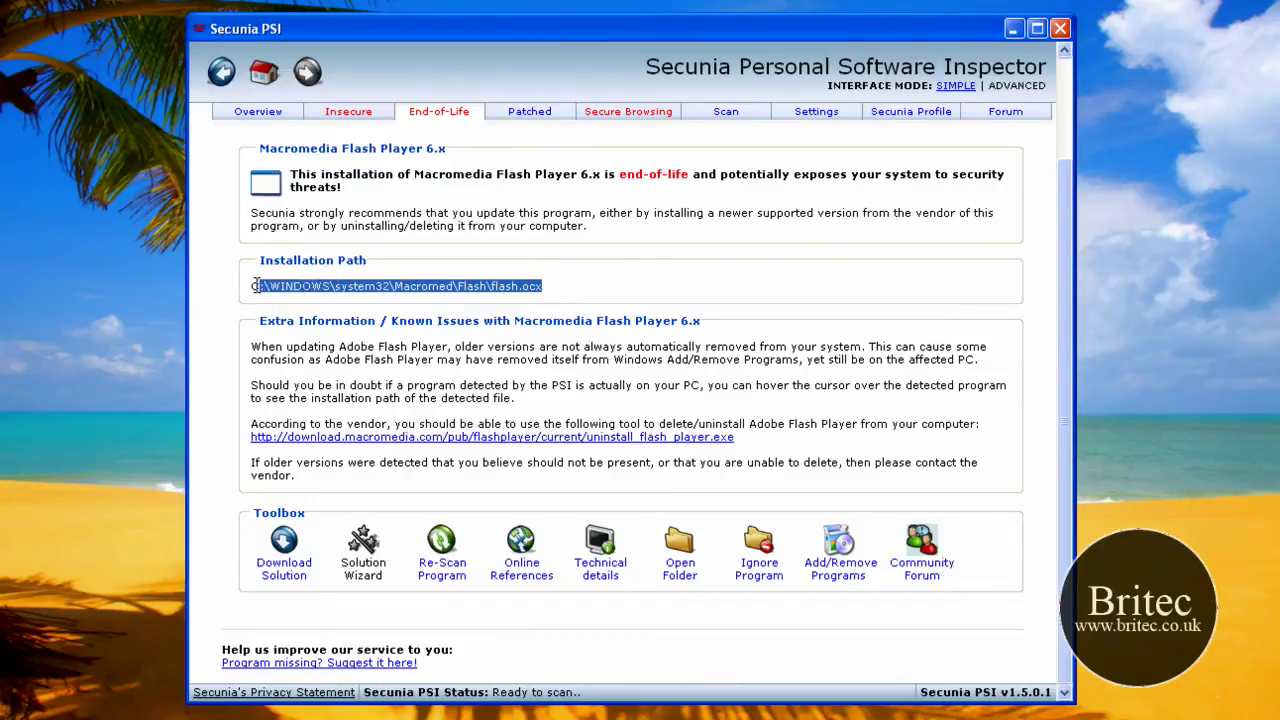
click(329, 366)
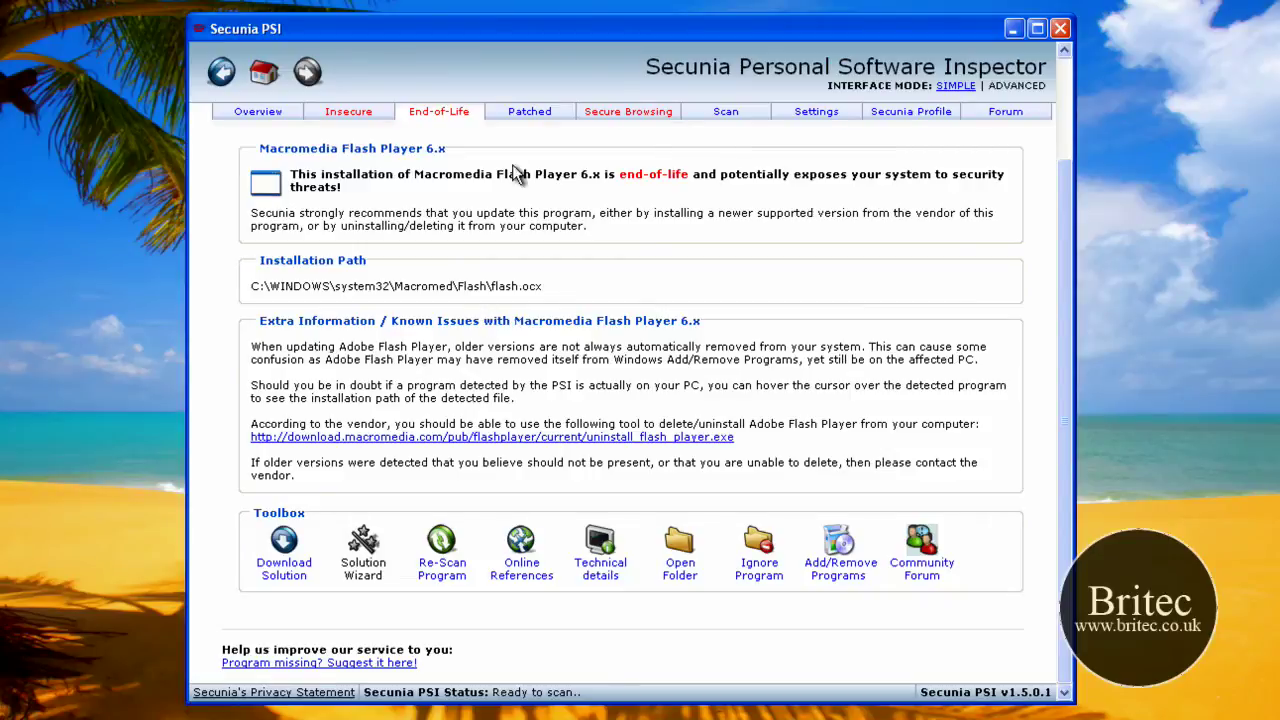
Review the patched programs, checking the details and threat rating of Microsoft Internet Explorer 6.x
click(527, 118)
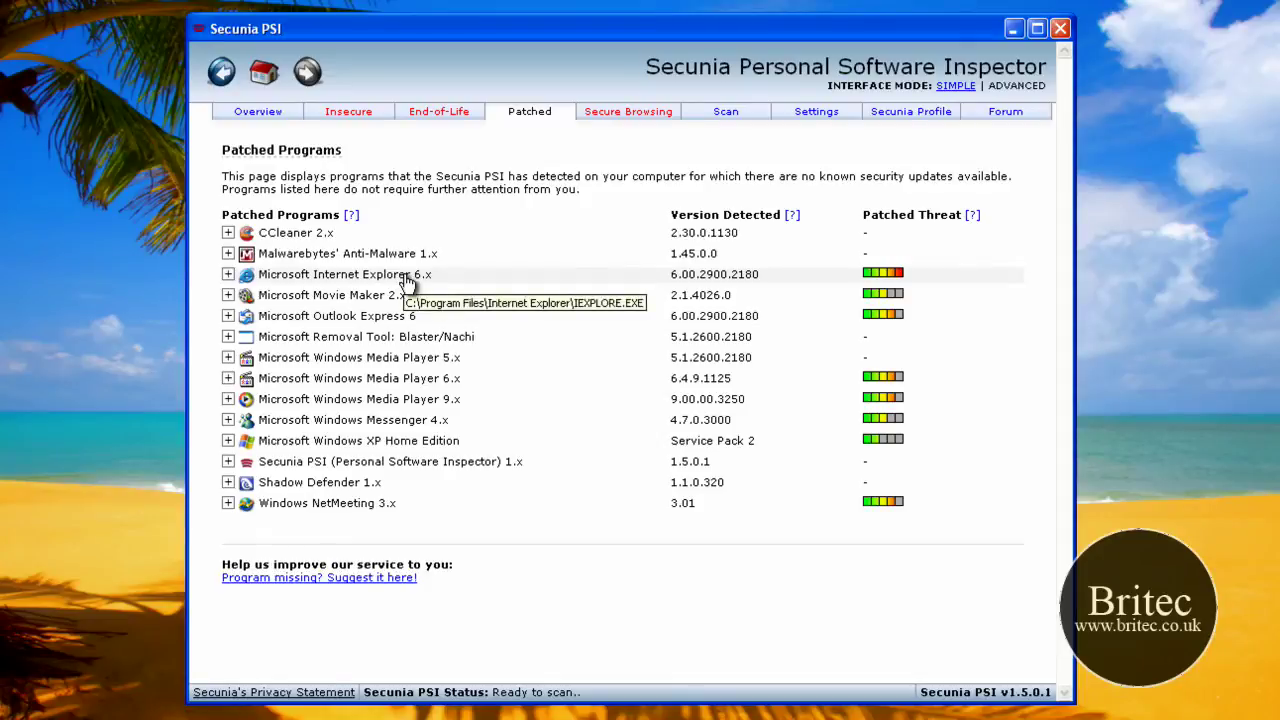
click(228, 275)
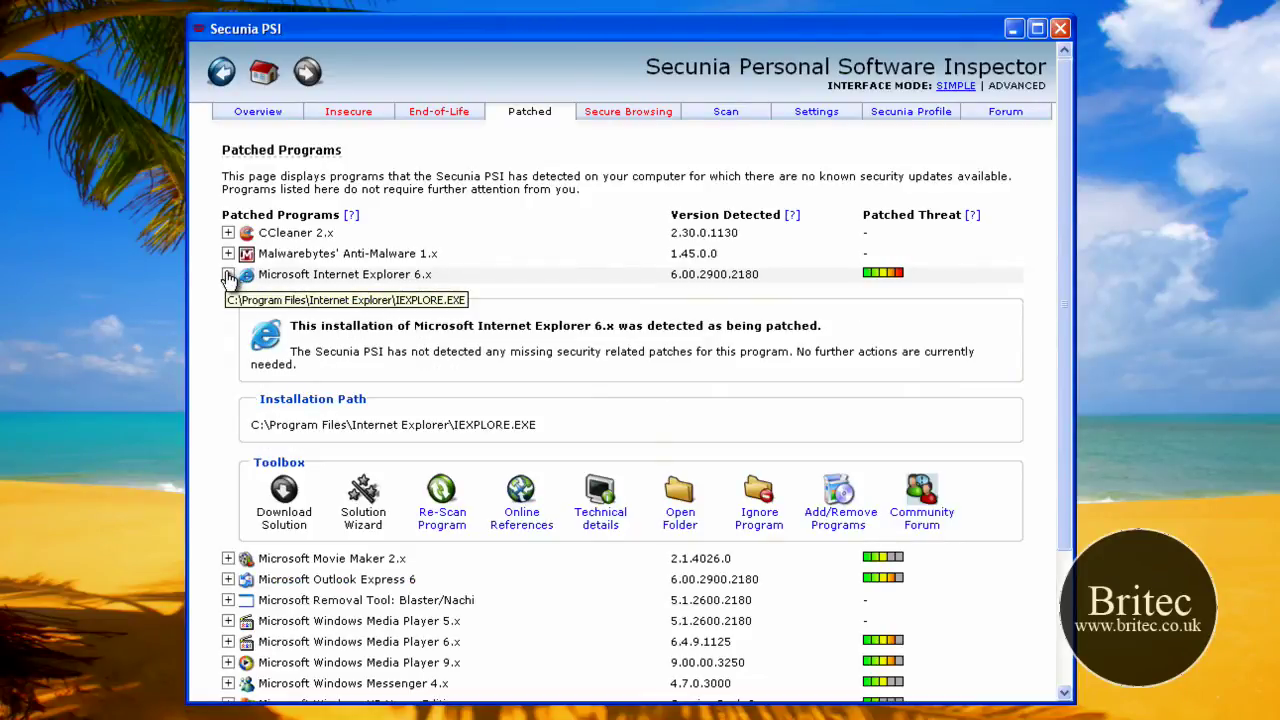
click(228, 275)
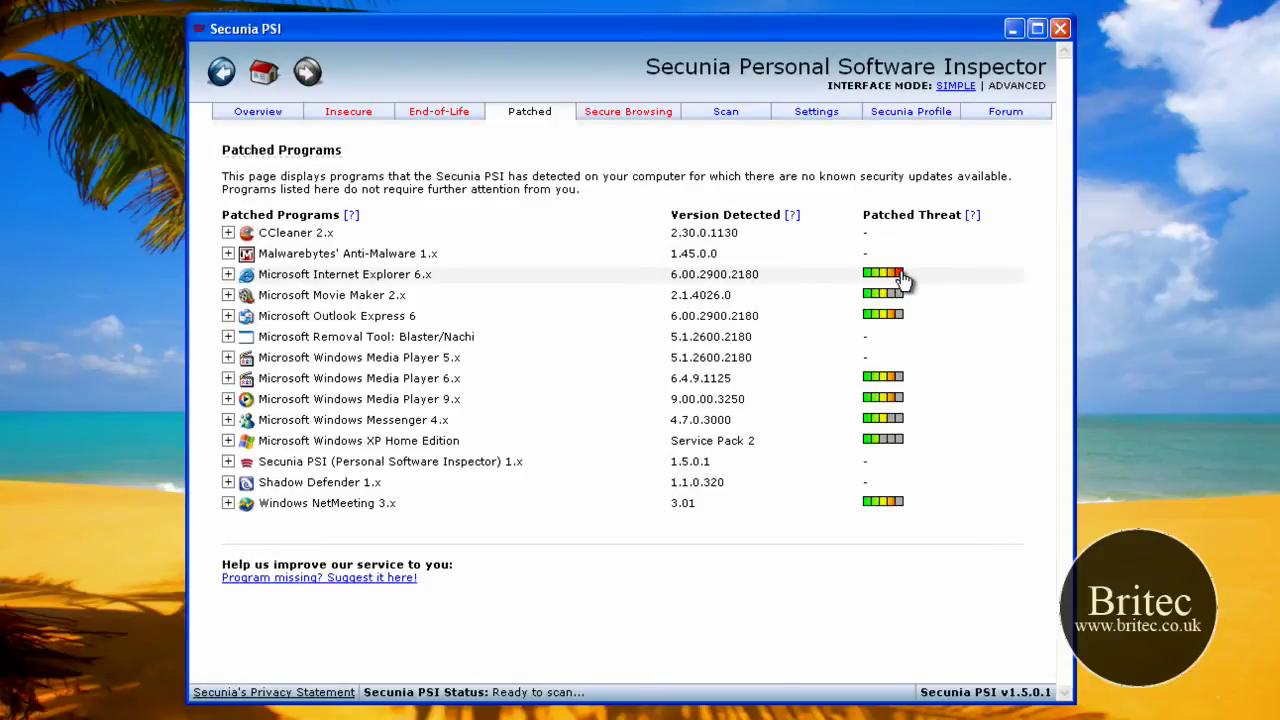
mouse_move(889, 281)
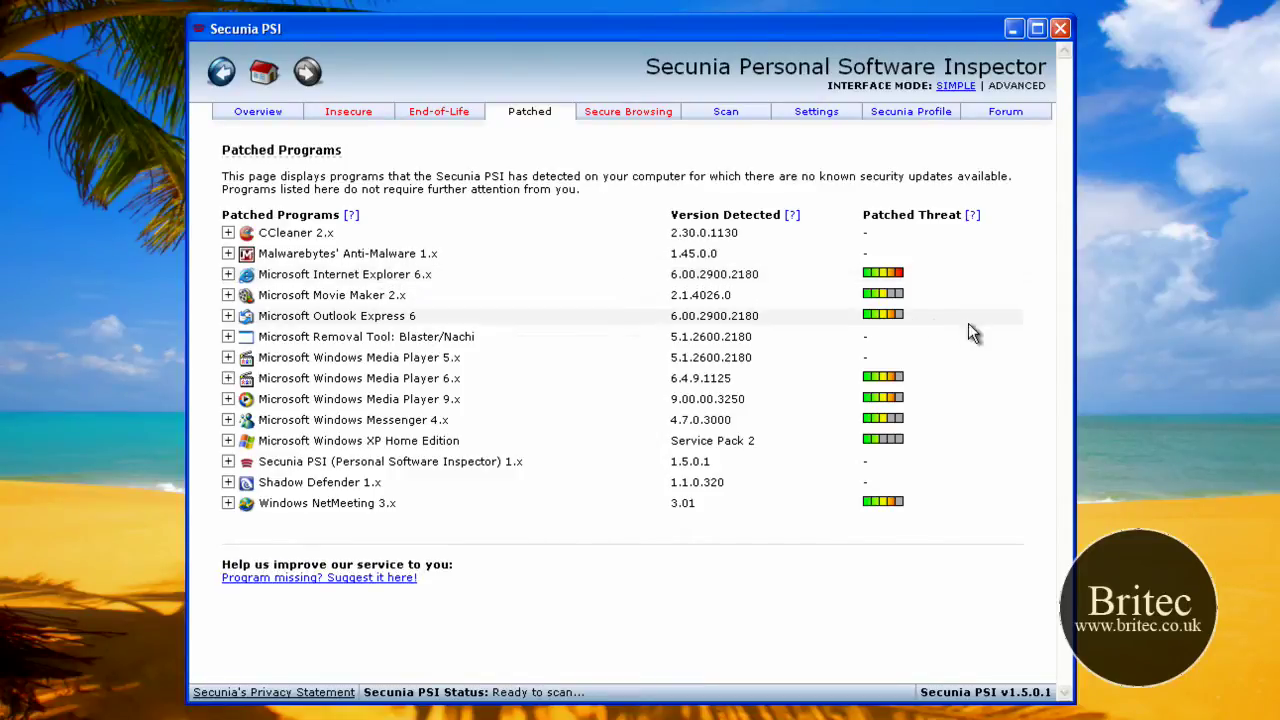
Review the Secure Browsing assessment of Internet Explorer and the status of the computer scan
click(615, 112)
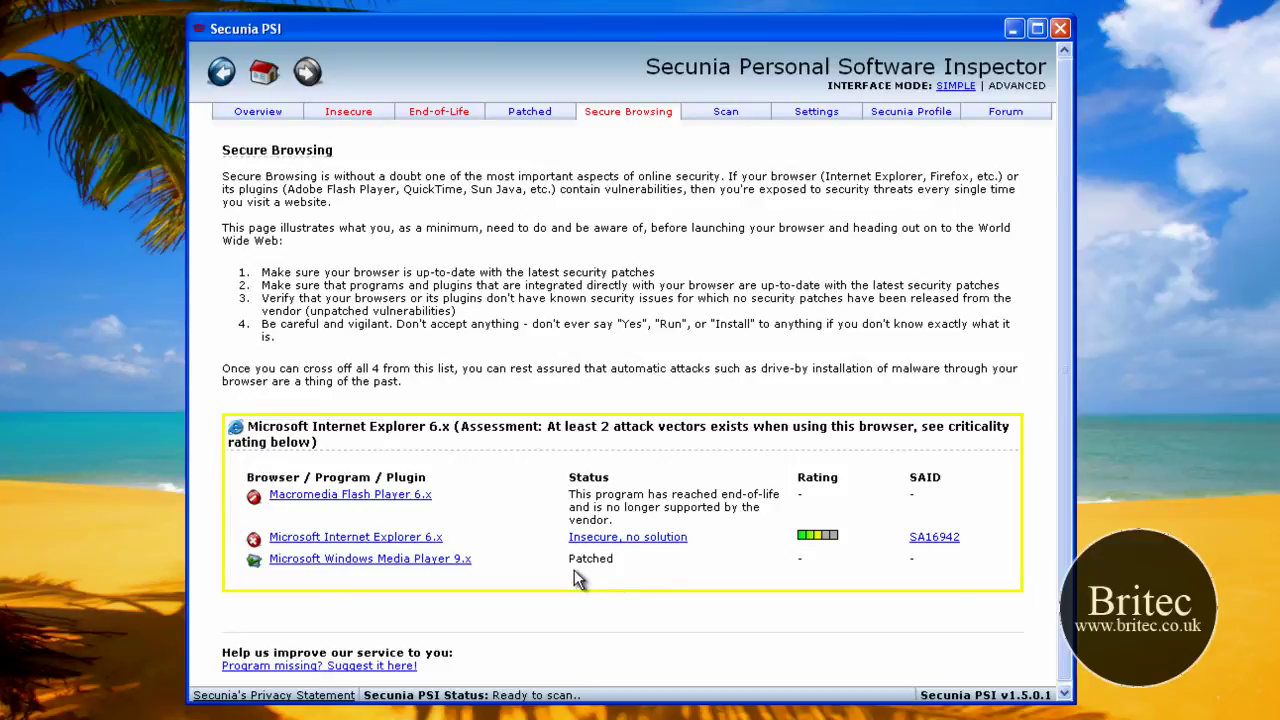
click(727, 111)
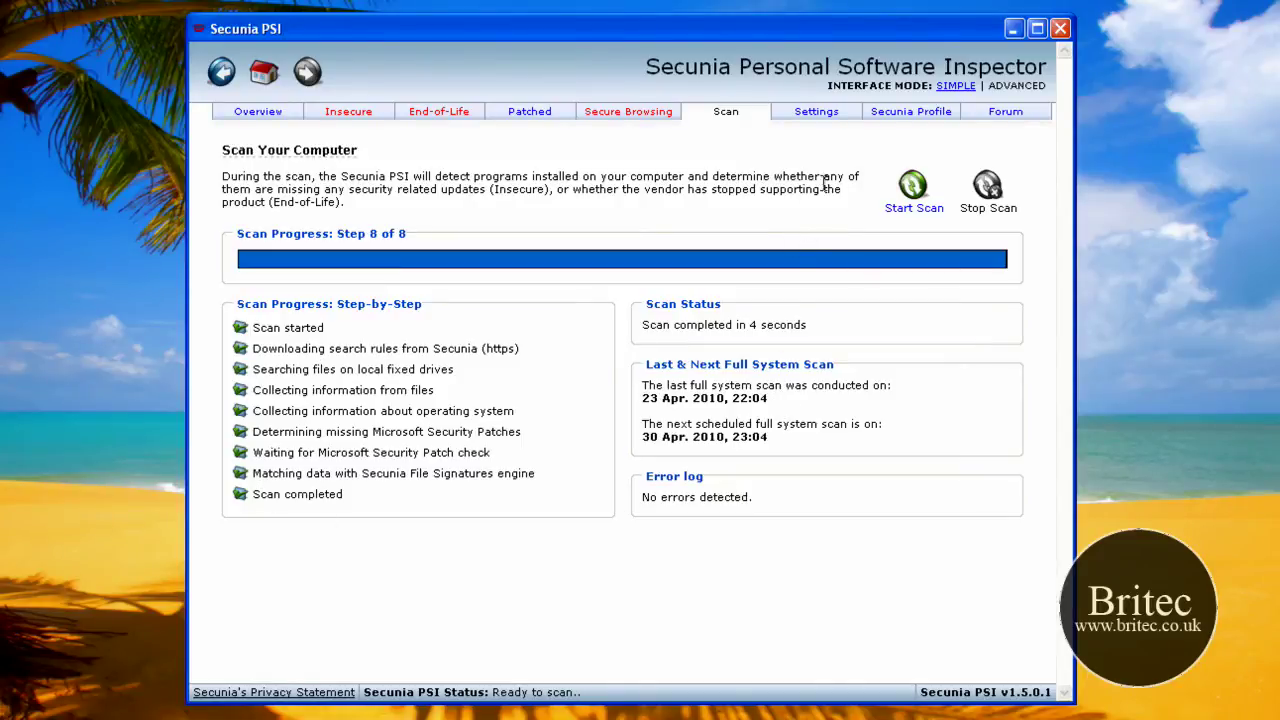
Read the program monitoring option in the PSI settings, view the Secunia Profile form, and return to the overview
click(798, 117)
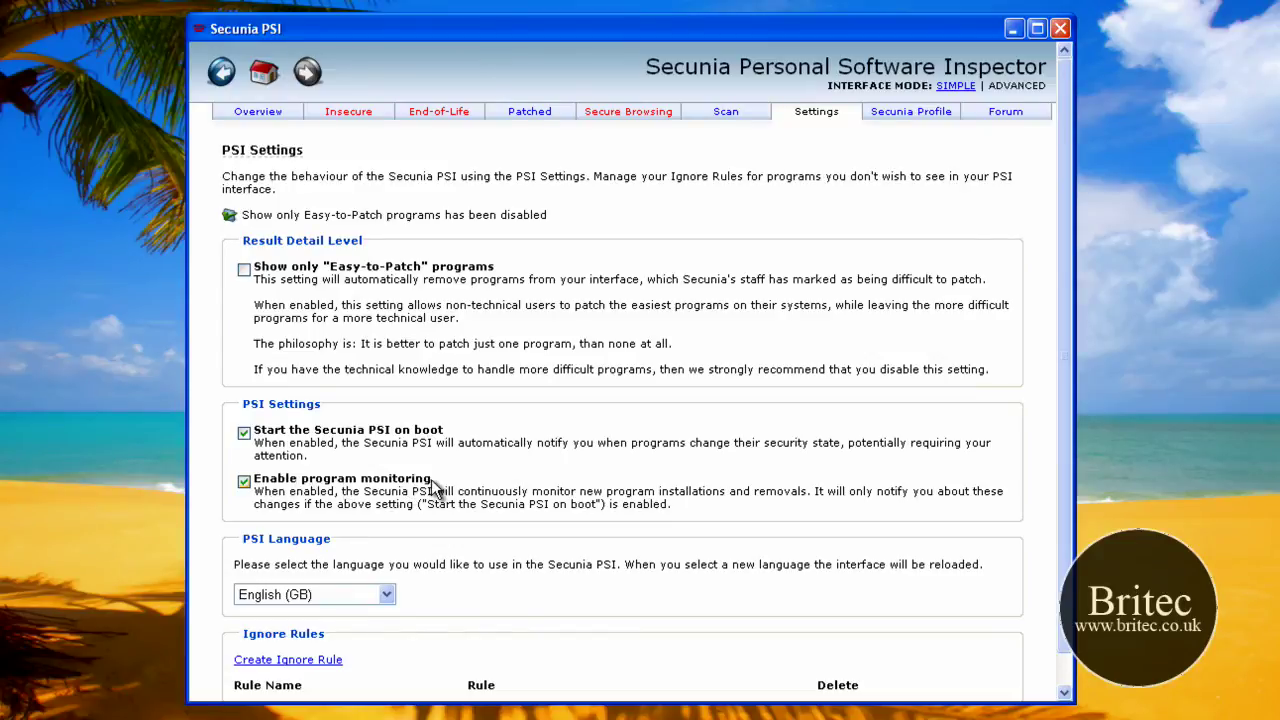
drag(670, 504, 289, 491)
click(274, 486)
click(908, 114)
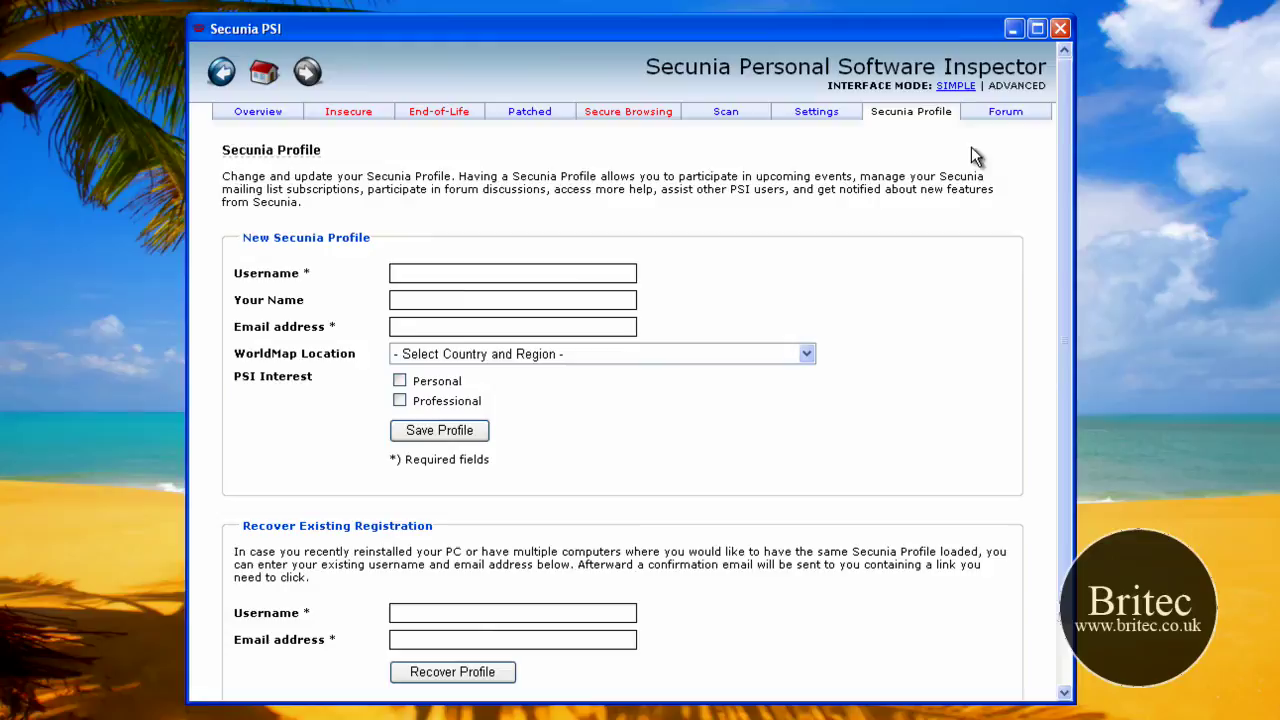
click(252, 113)
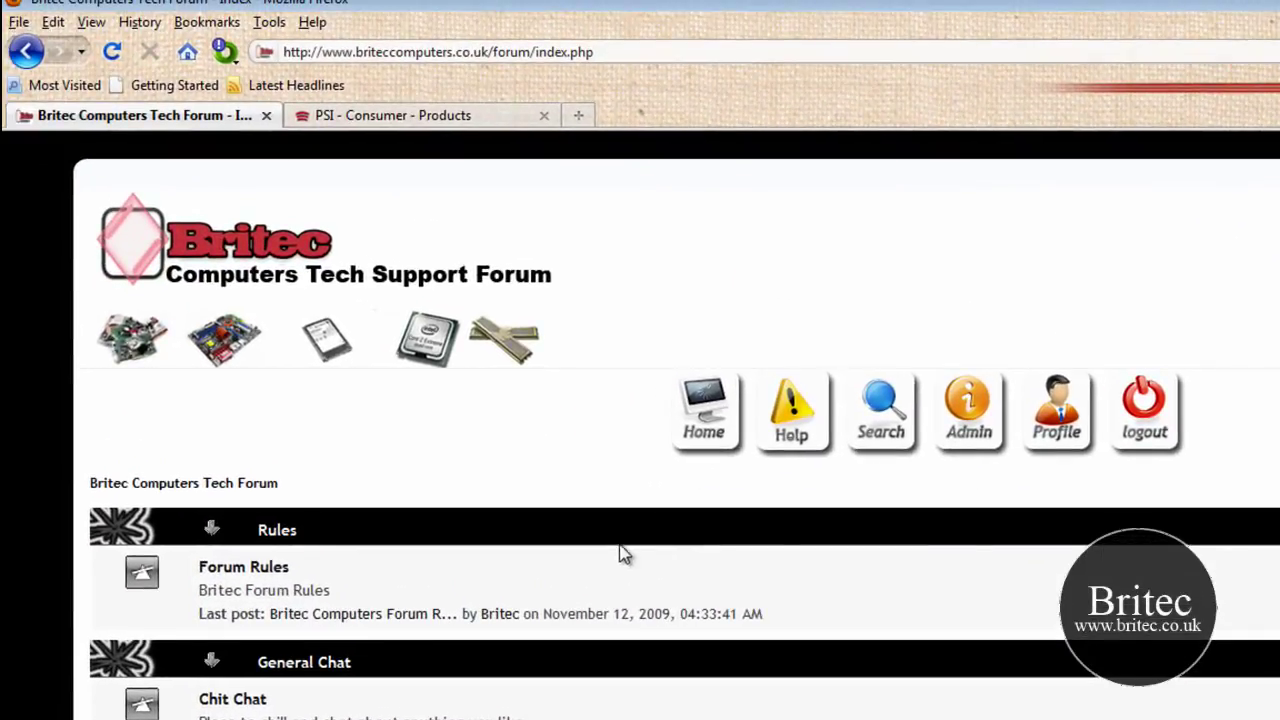
Look through the support boards on the Britec Computers Tech Forum index and return to the start of the page
scroll(488, 638, down, 4)
scroll(478, 645, down, 15)
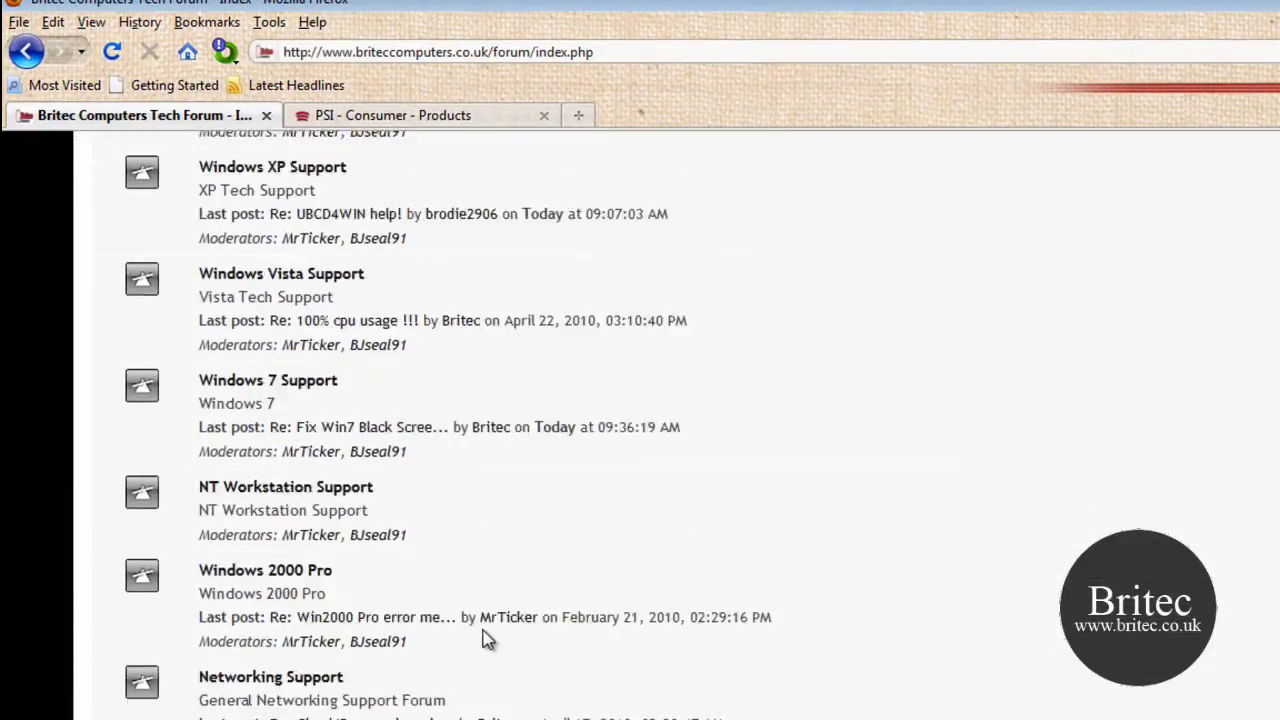
scroll(486, 630, down, 8)
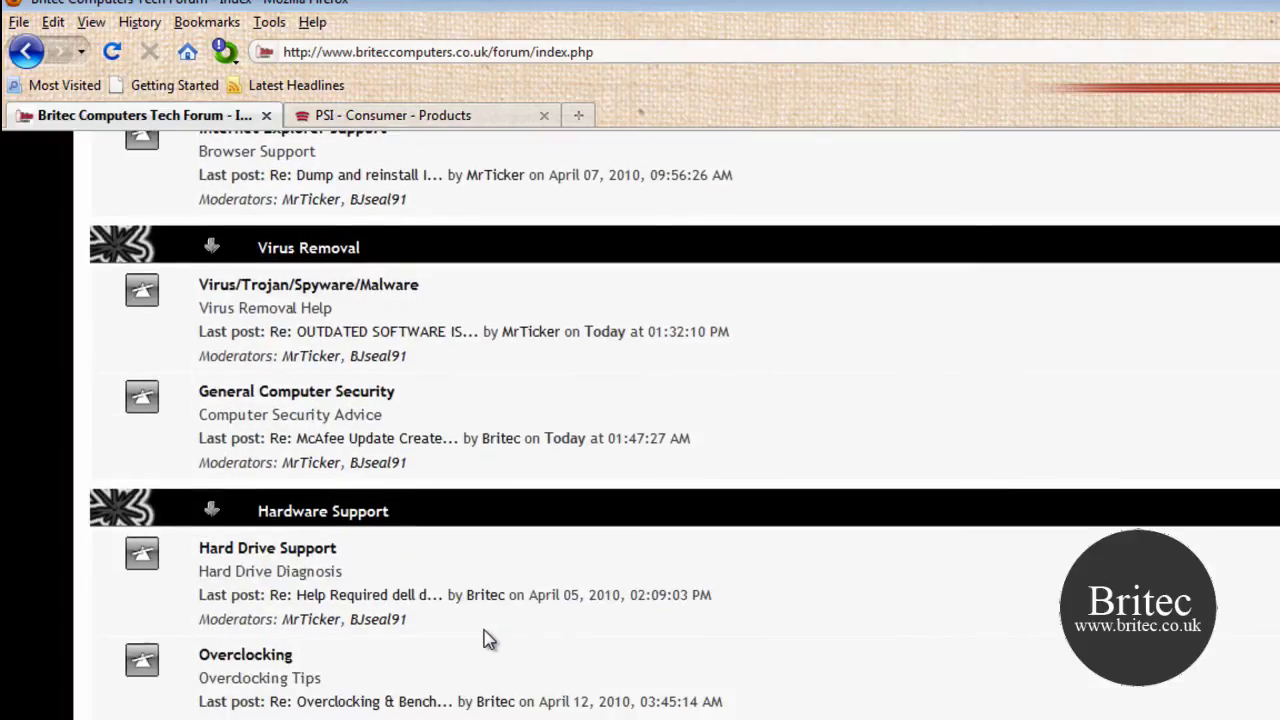
scroll(486, 630, down, 12)
scroll(487, 638, down, 11)
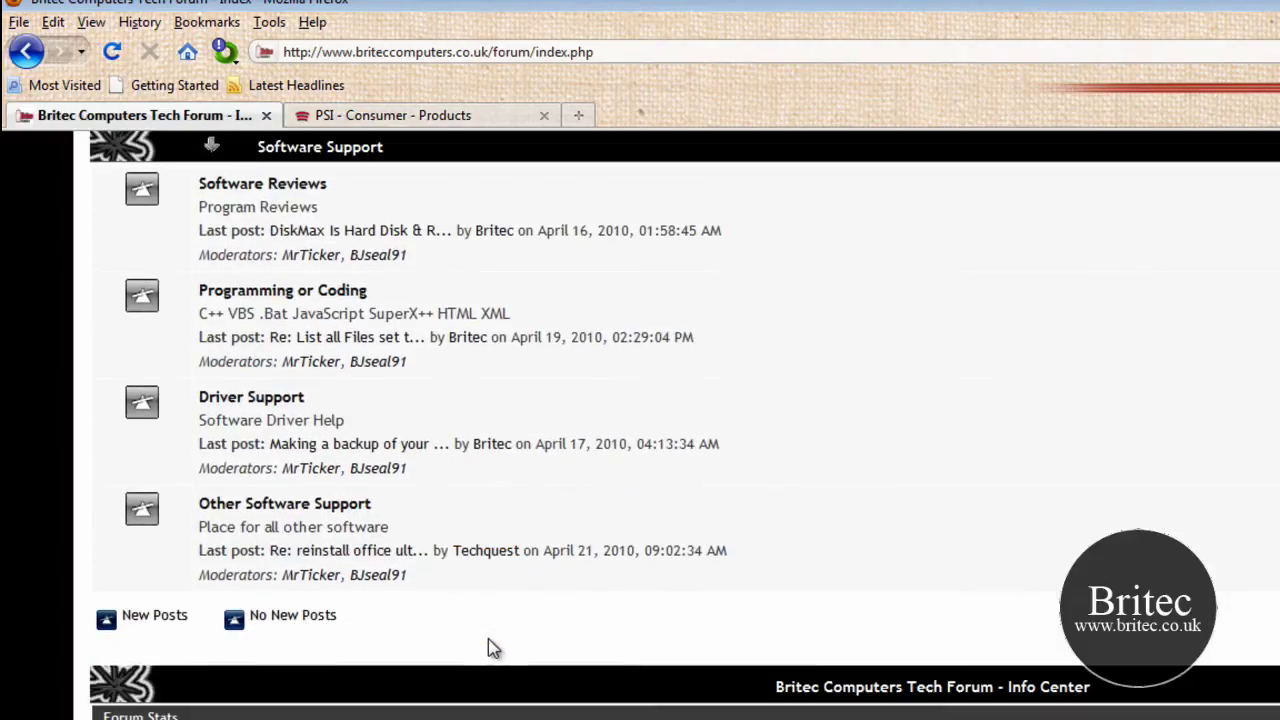
scroll(490, 640, up, 19)
scroll(490, 640, up, 20)
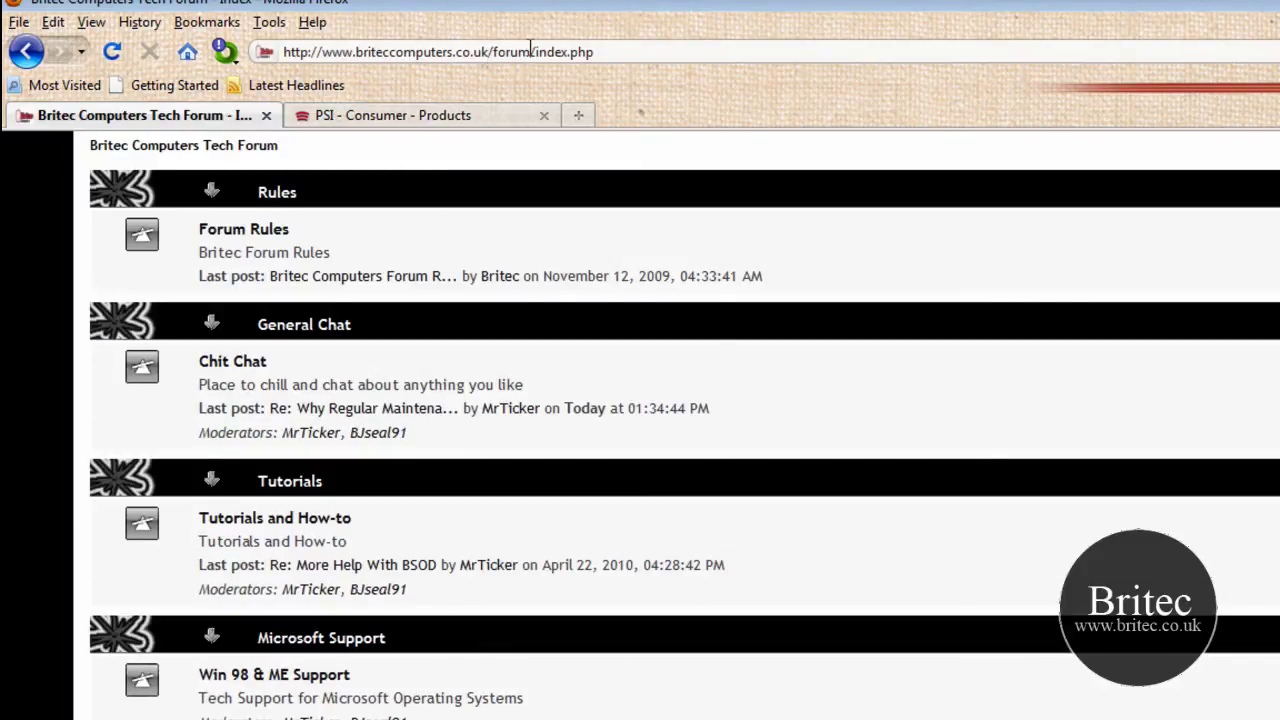
scroll(566, 306, up, 3)
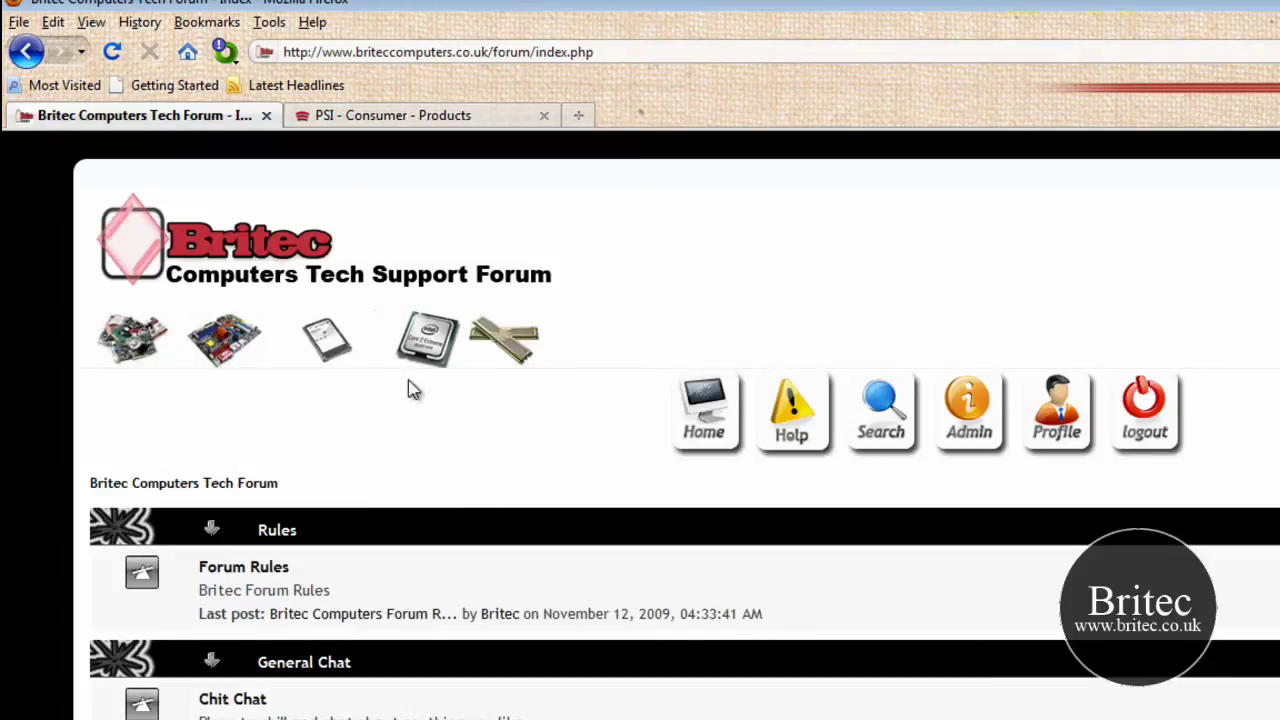